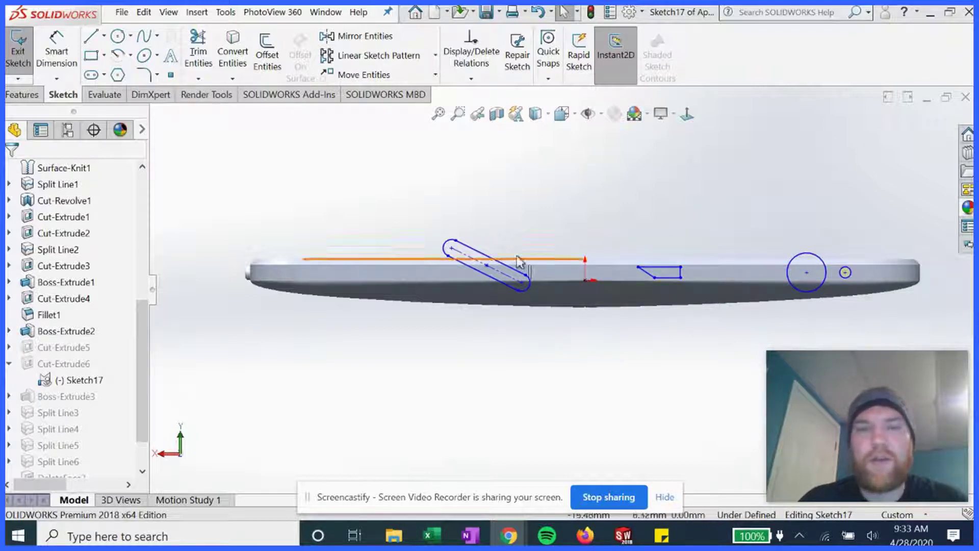
- Add a Horizontal relation between the two arc centre points of the tilted slot
scroll(538, 317, "down", 1)
scroll(470, 236, "down", 1)
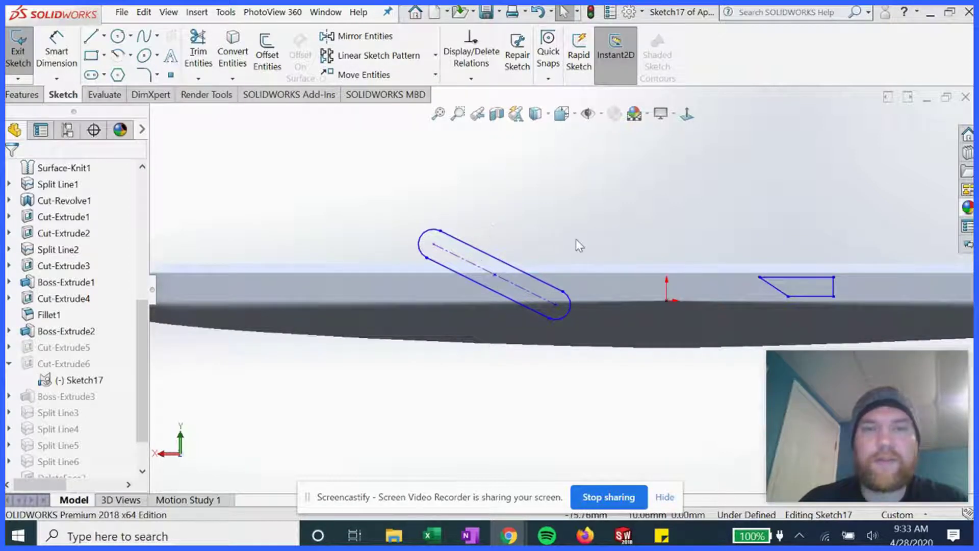
left_click(472, 79)
left_click(476, 113)
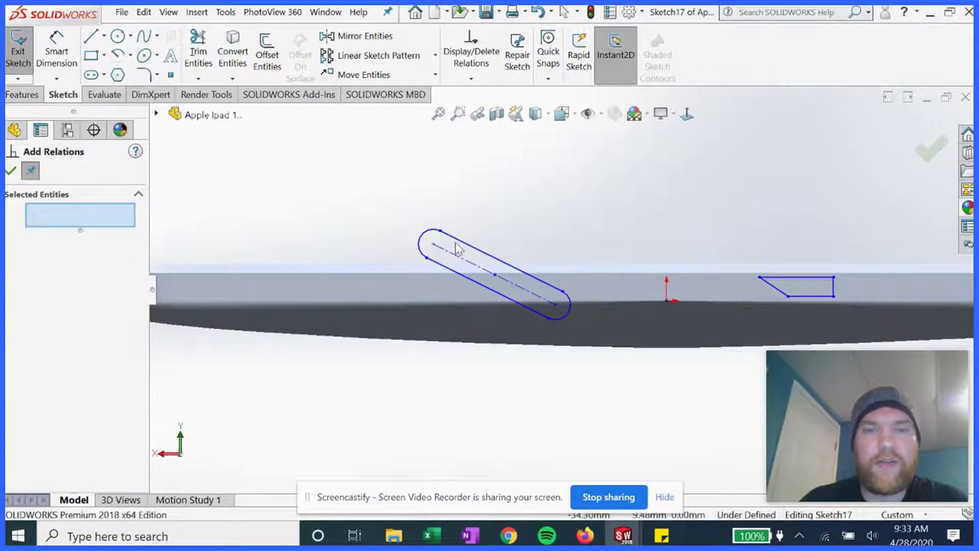
left_click(433, 245)
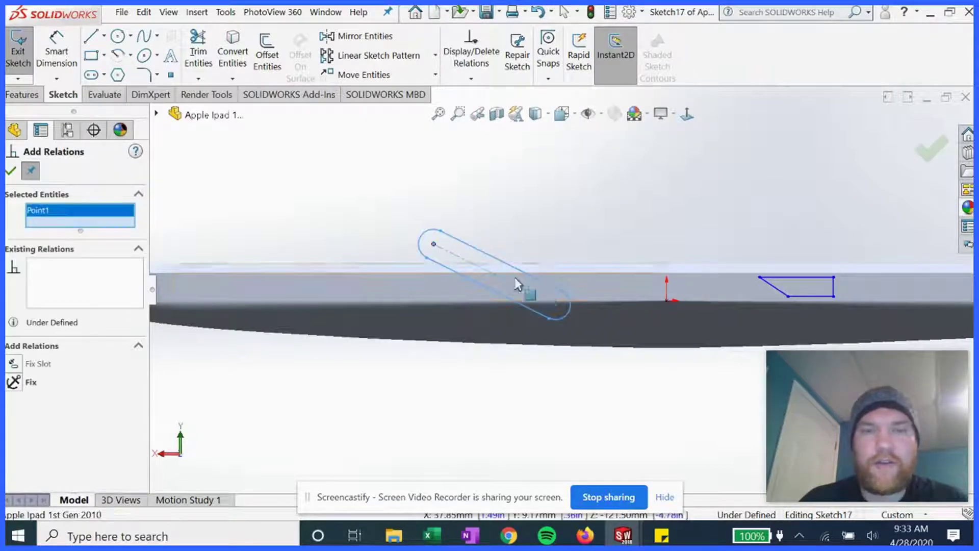
left_click(555, 305)
left_click(19, 395)
left_click(11, 172)
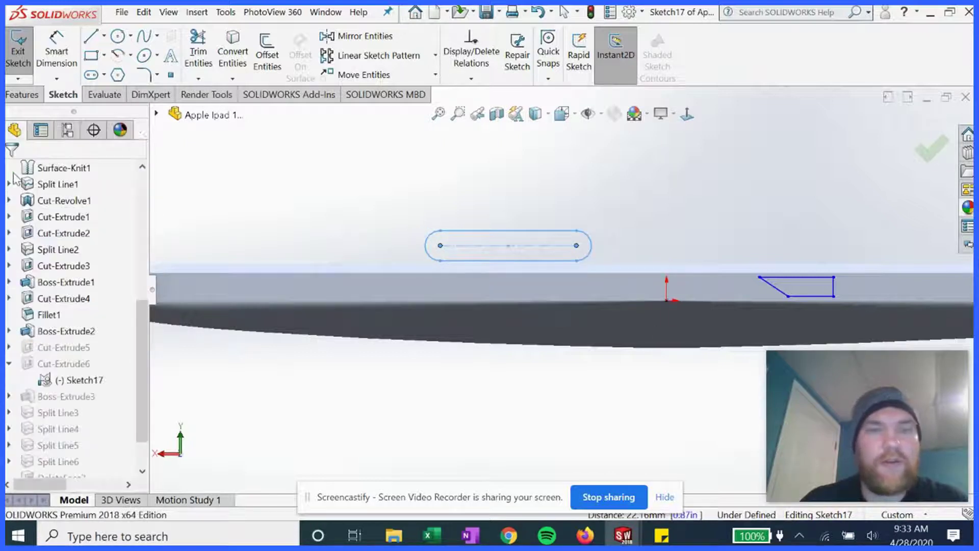
- Convert the short vertical edge near the rounded end of the side face into a sketch line
middle_click_drag(319, 199, 335, 215)
scroll(456, 273, "up", 2)
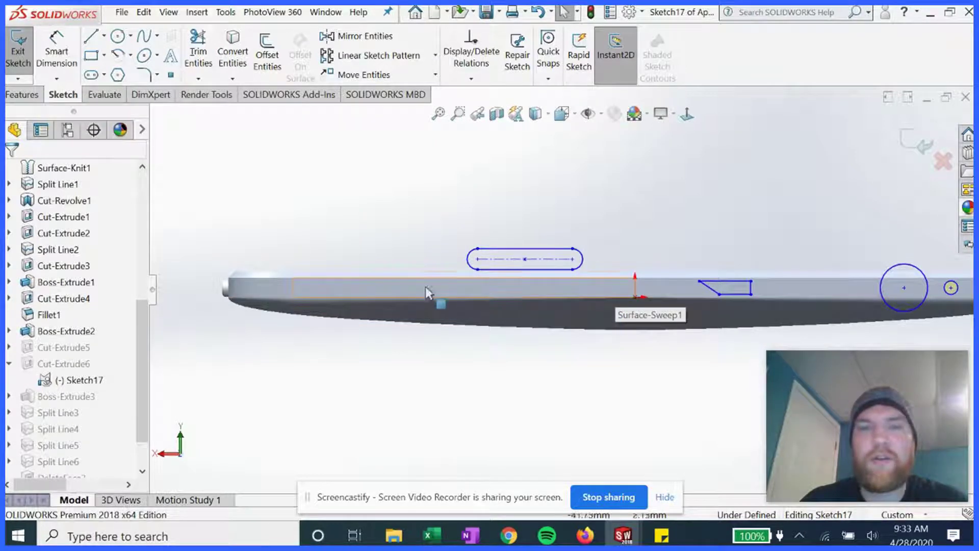
left_click(246, 68)
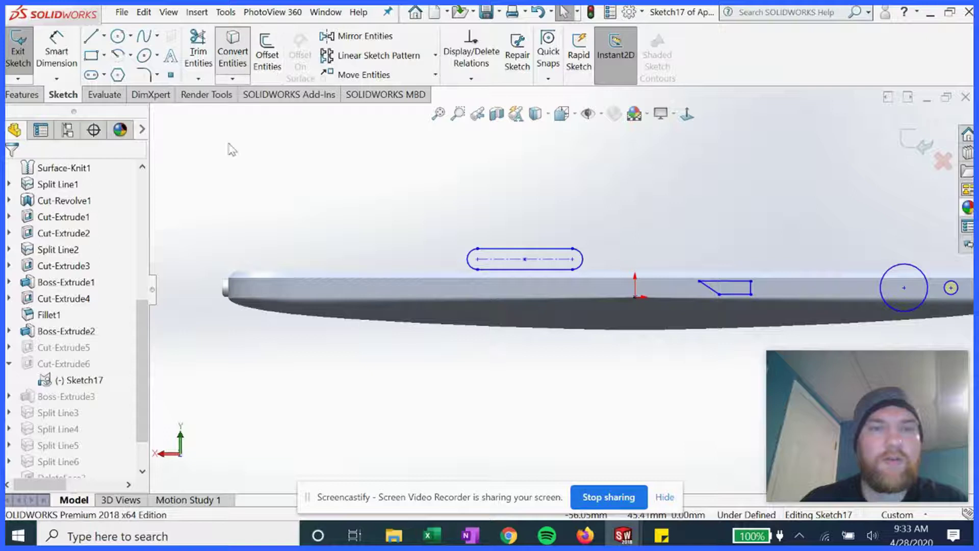
scroll(288, 286, "down", 1)
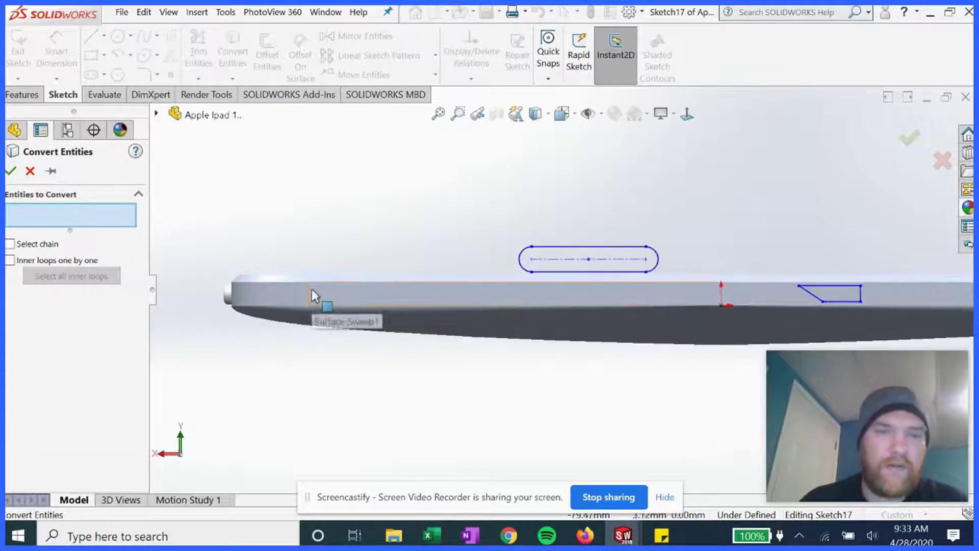
left_click(312, 295)
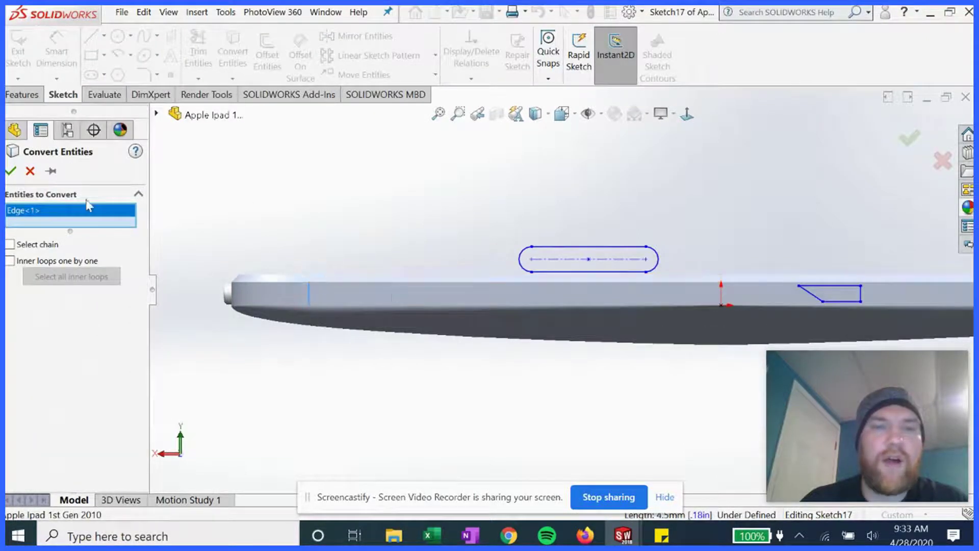
left_click(11, 172)
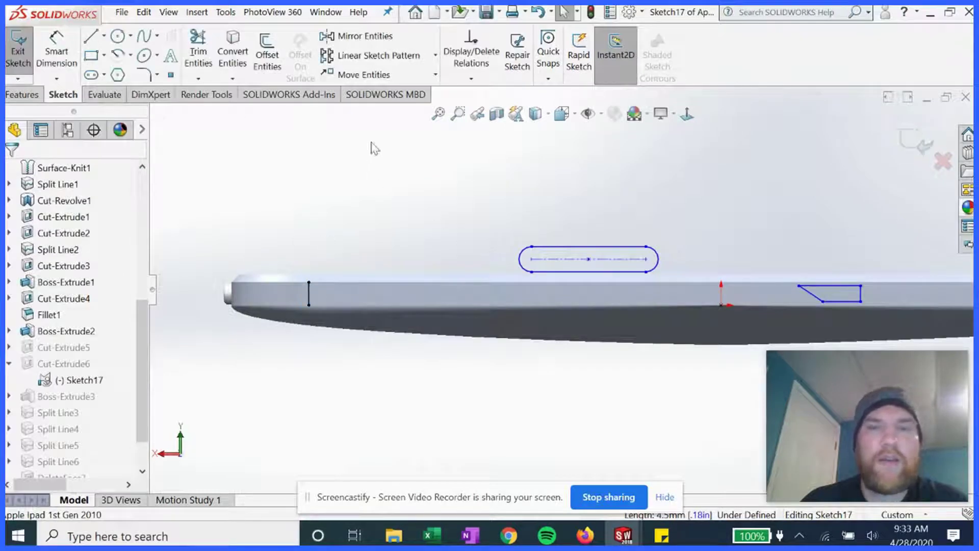
- Place a sketch point at the midpoint of the converted vertical line
left_click(171, 75)
scroll(316, 224, "down", 3)
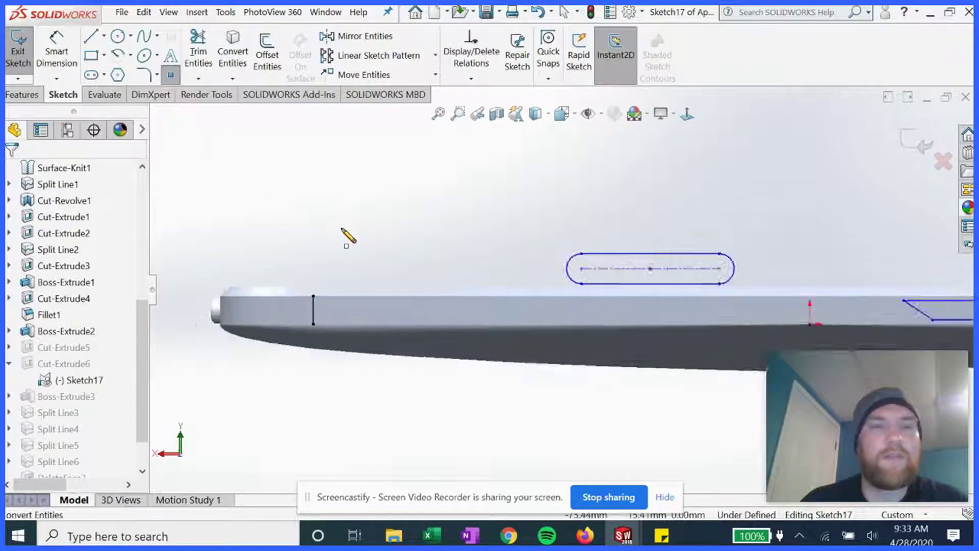
left_click(318, 330)
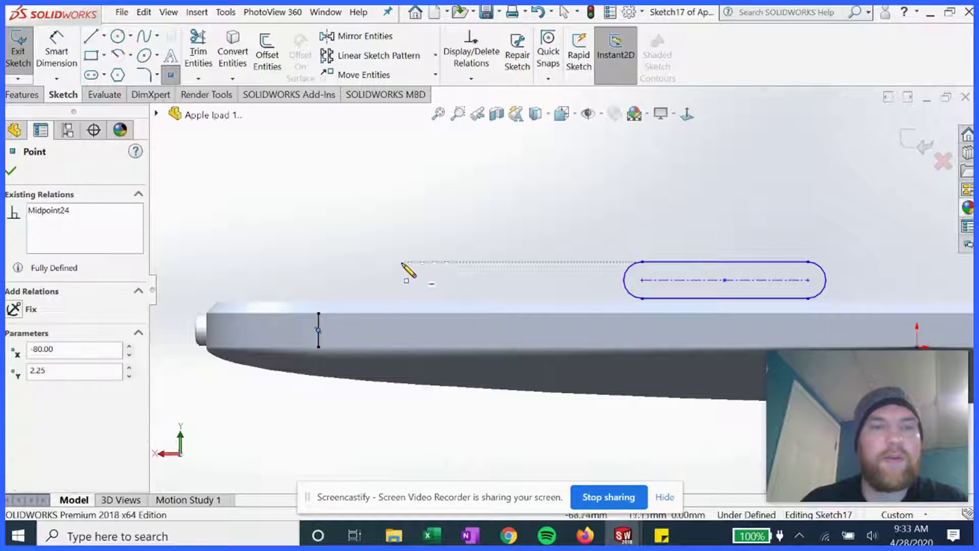
left_click(10, 172)
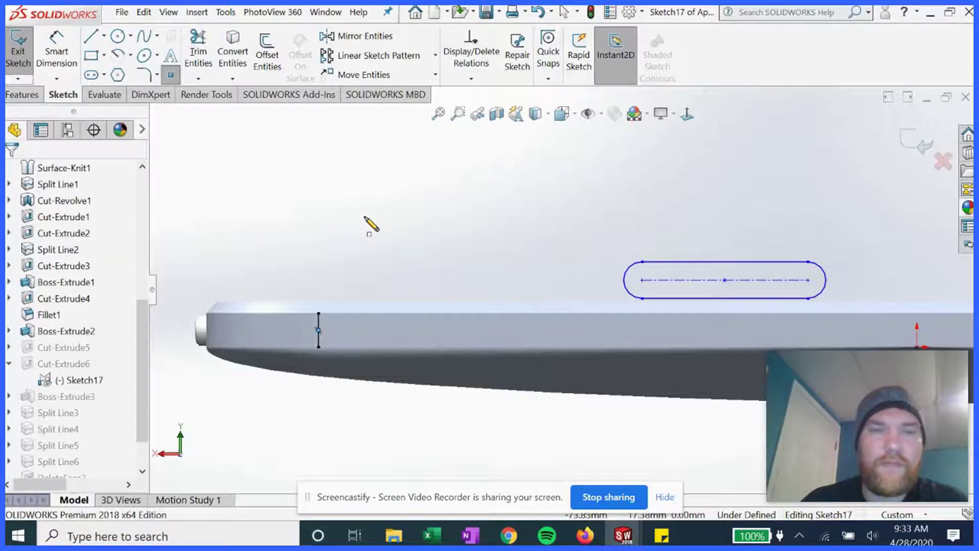
key("Escape")
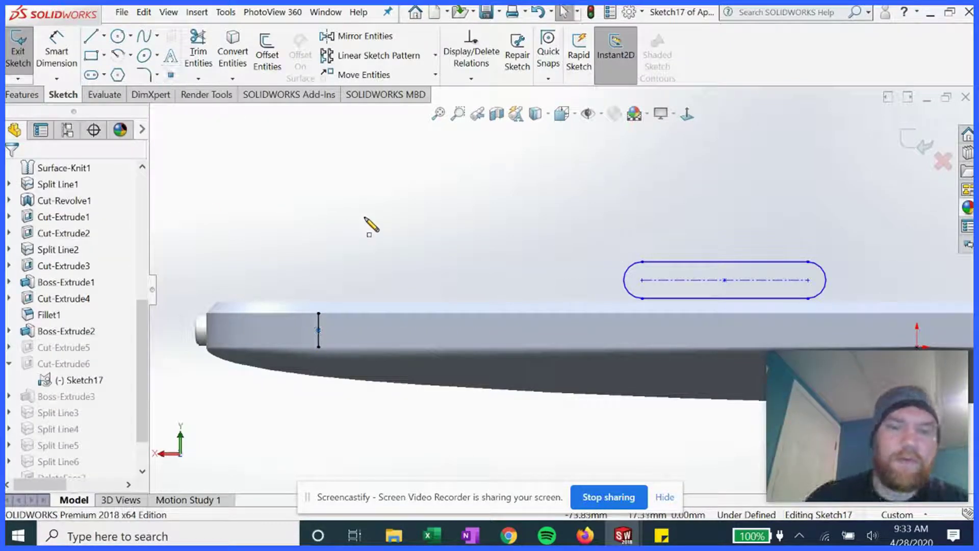
- Add a Horizontal relation between the vertical line's midpoint and the slot's centre point
left_click(471, 78)
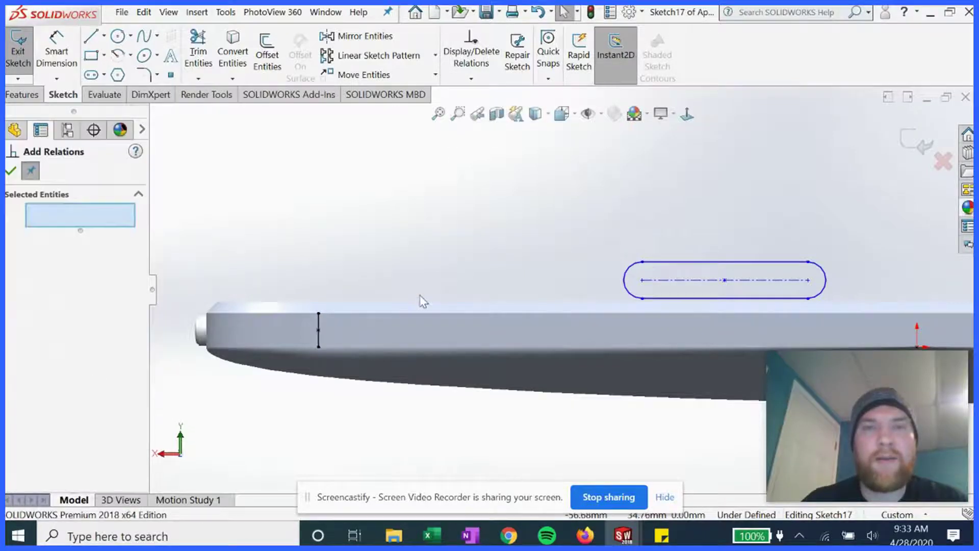
left_click(318, 330)
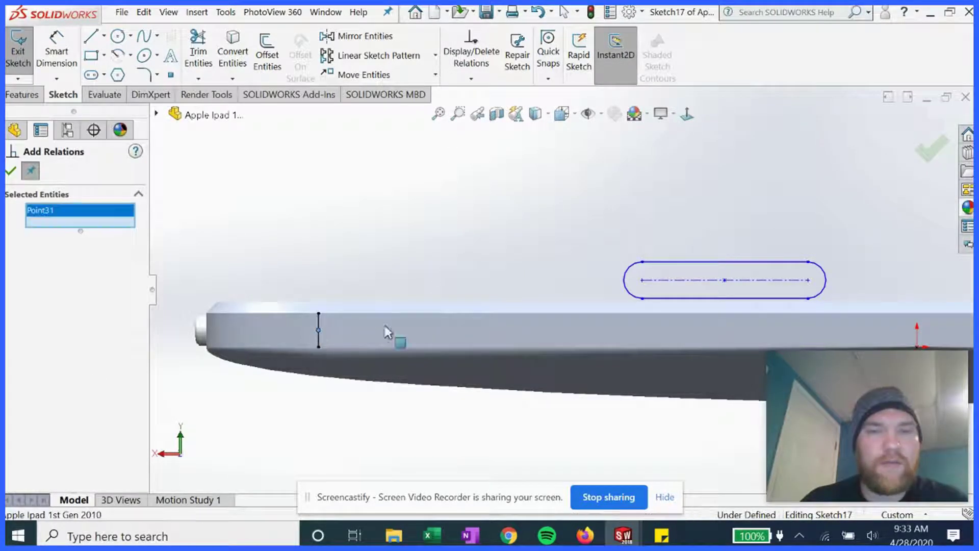
left_click(724, 280)
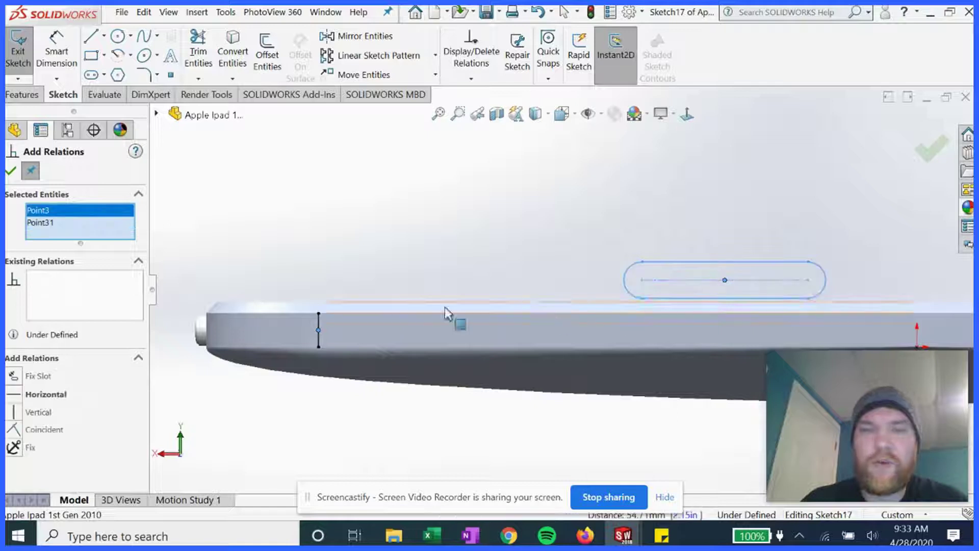
left_click(14, 396)
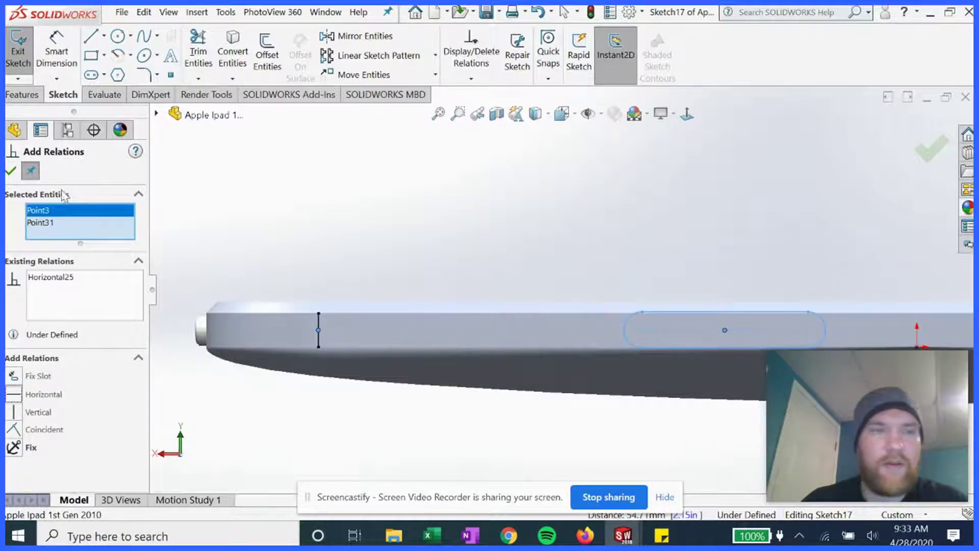
left_click(12, 171)
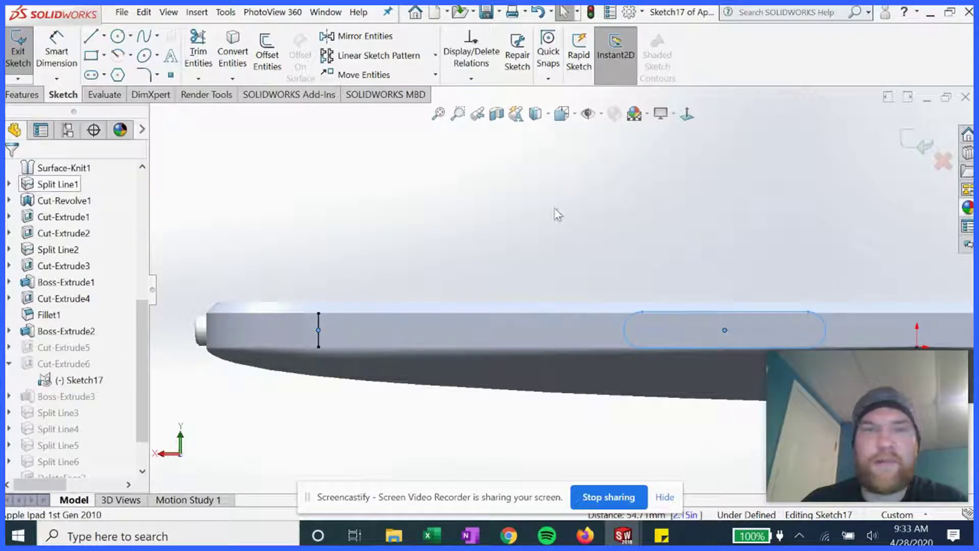
- Shorten the slot by moving both of its arc centre points inward along the centreline
scroll(641, 295, "up", 2)
scroll(668, 311, "down", 2)
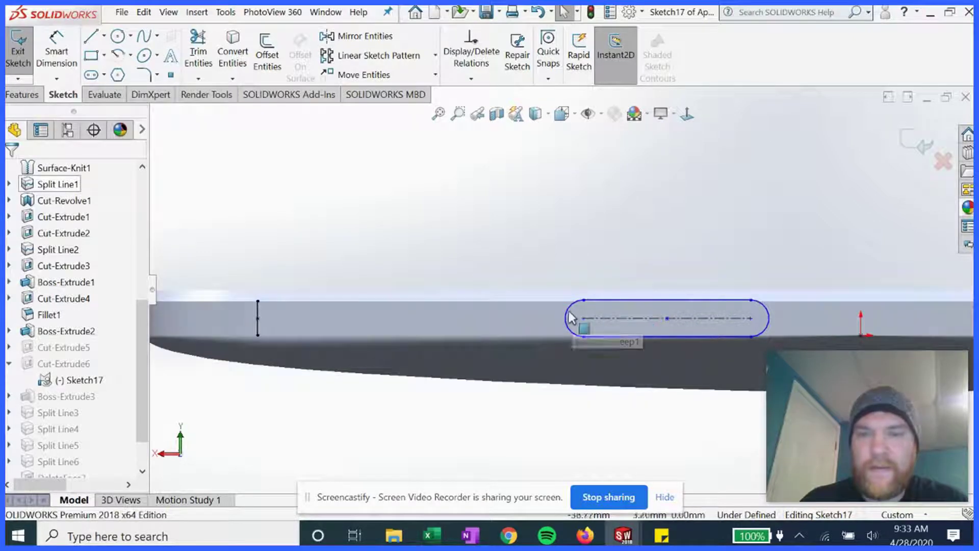
left_click_drag(585, 317, 629, 318)
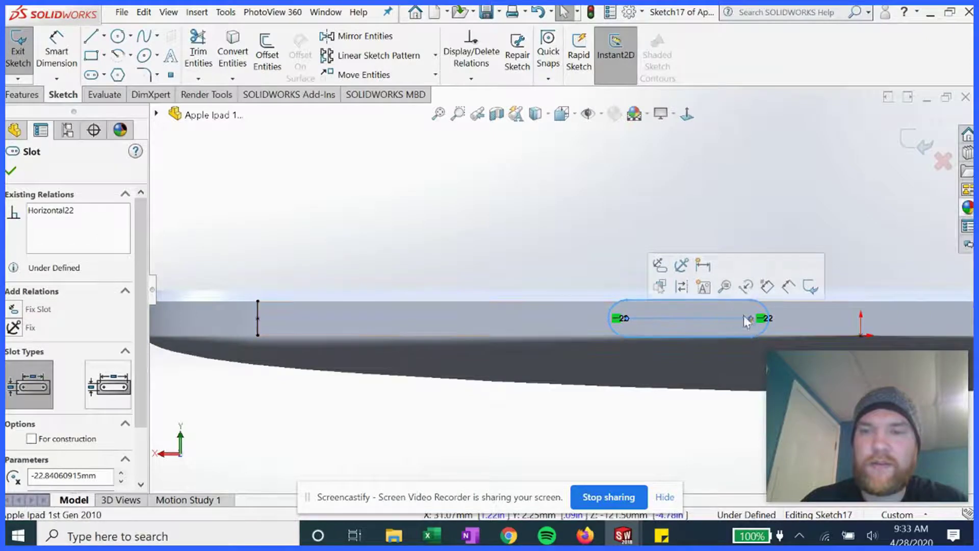
left_click_drag(742, 318, 737, 319)
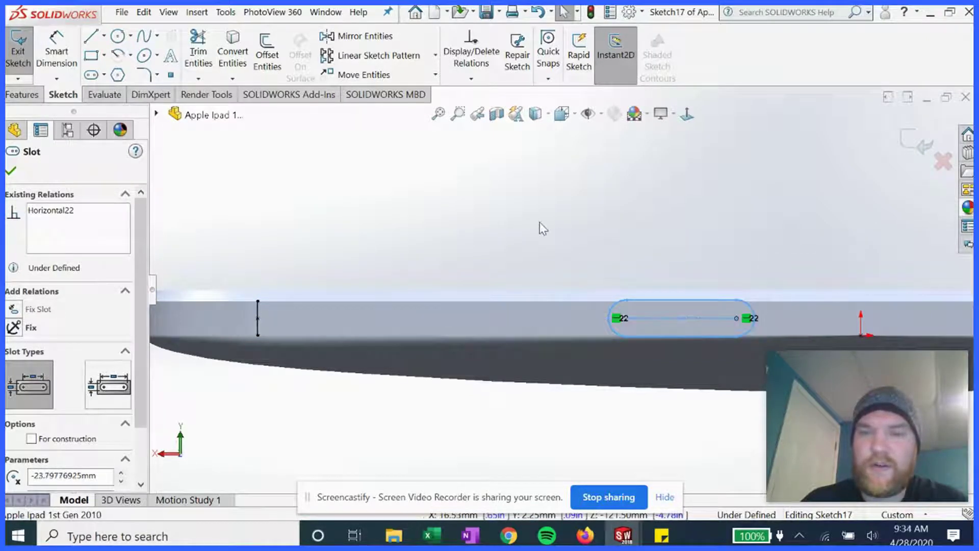
left_click(540, 223)
- Add a Horizontal relation between the vertical line's upper endpoint and the start of the slot's upper straight edge
scroll(485, 273, "up", 2)
scroll(658, 329, "down", 1)
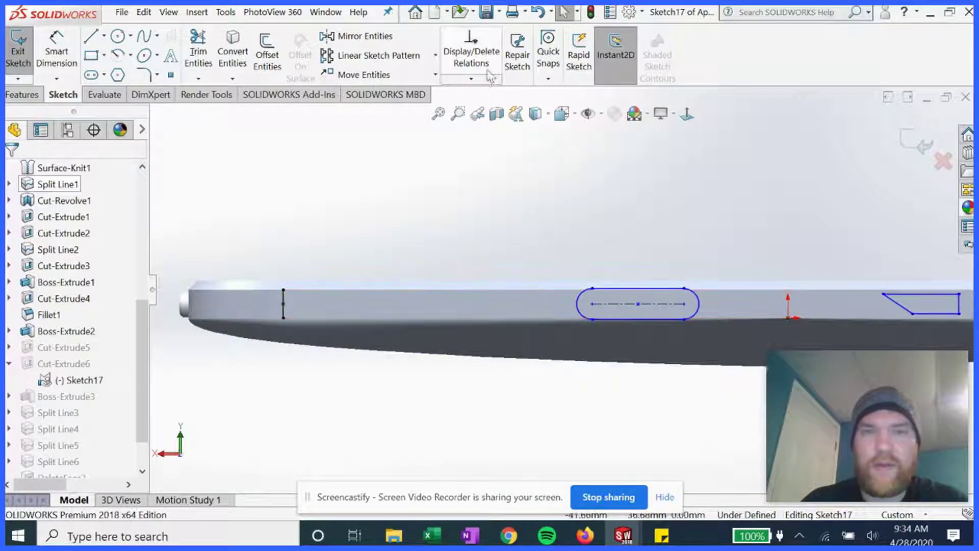
scroll(614, 314, "down", 1)
scroll(614, 315, "down", 1)
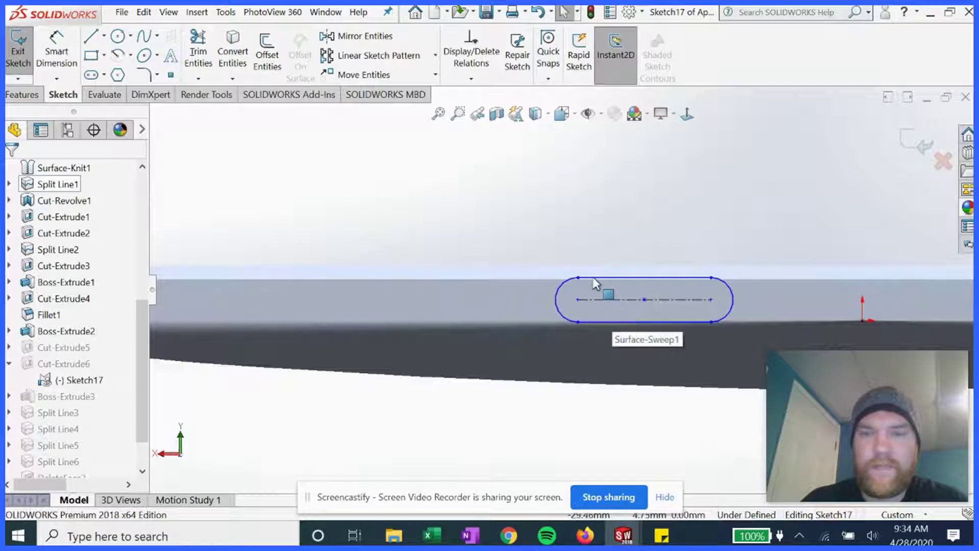
left_click(232, 79)
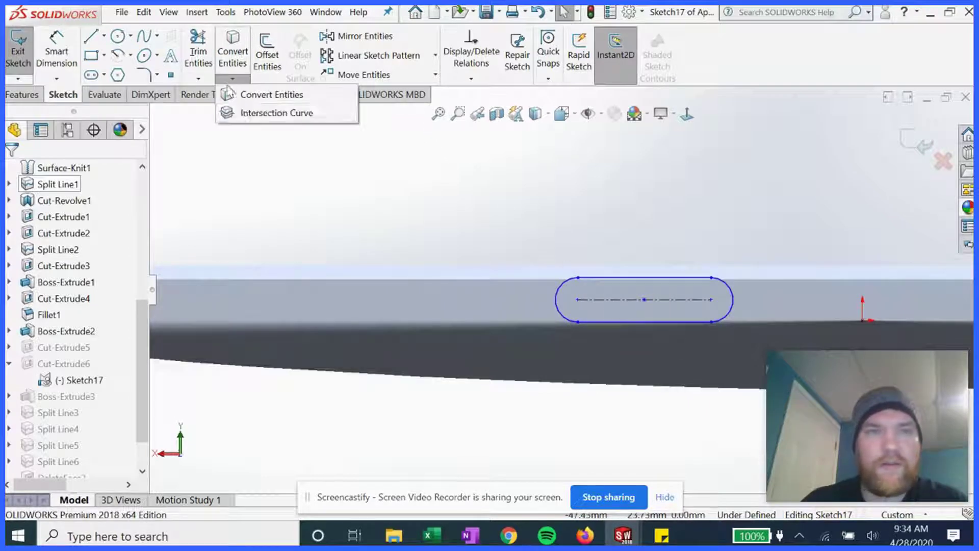
left_click(472, 79)
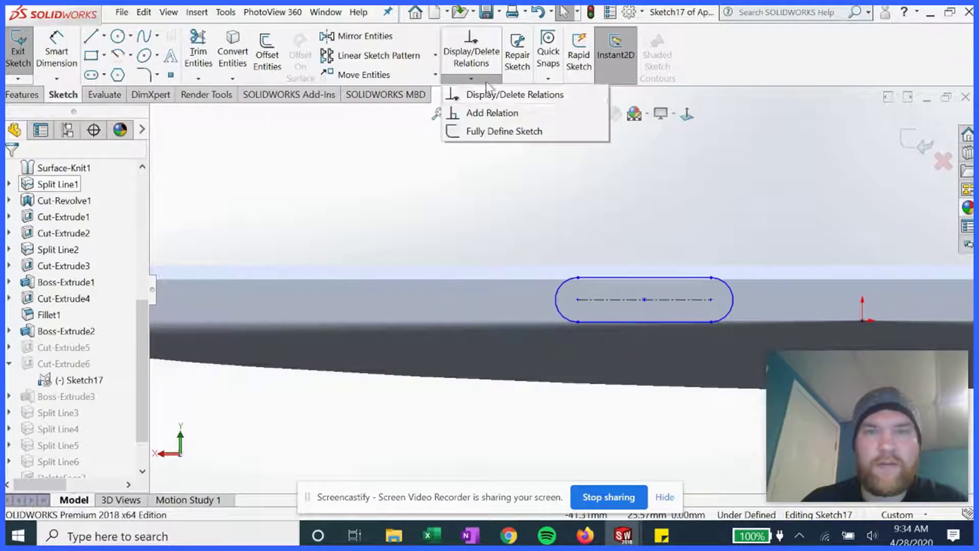
left_click(497, 111)
scroll(553, 285, "up", 2)
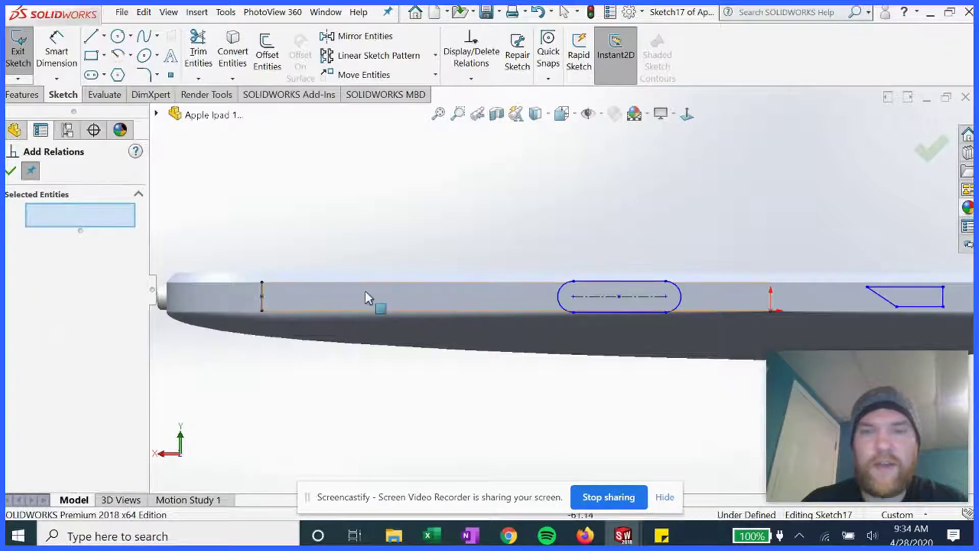
left_click(262, 282)
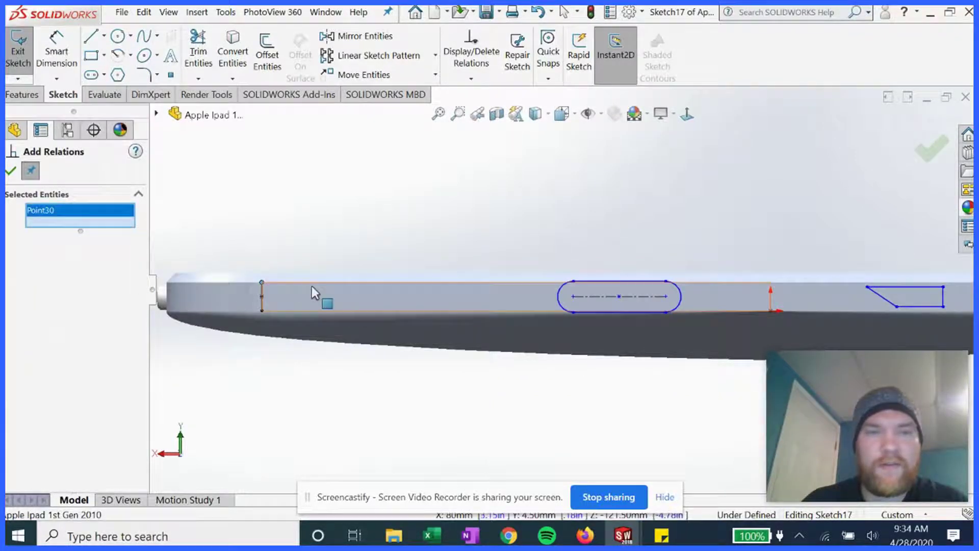
left_click(574, 281)
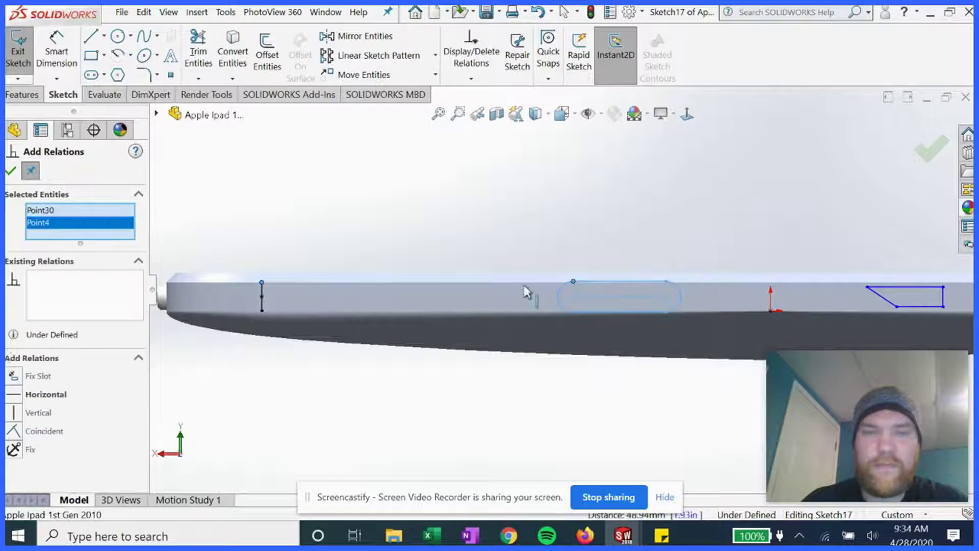
left_click(18, 397)
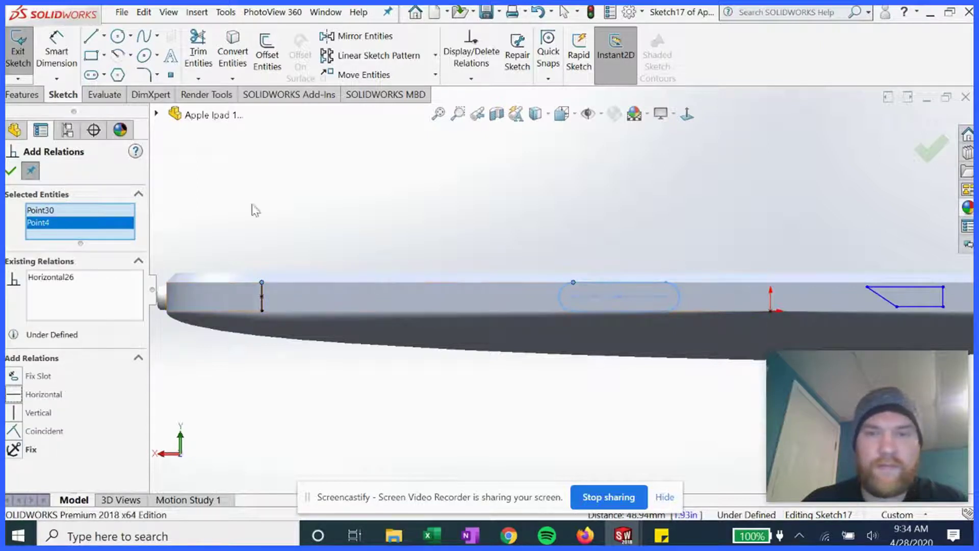
left_click(11, 171)
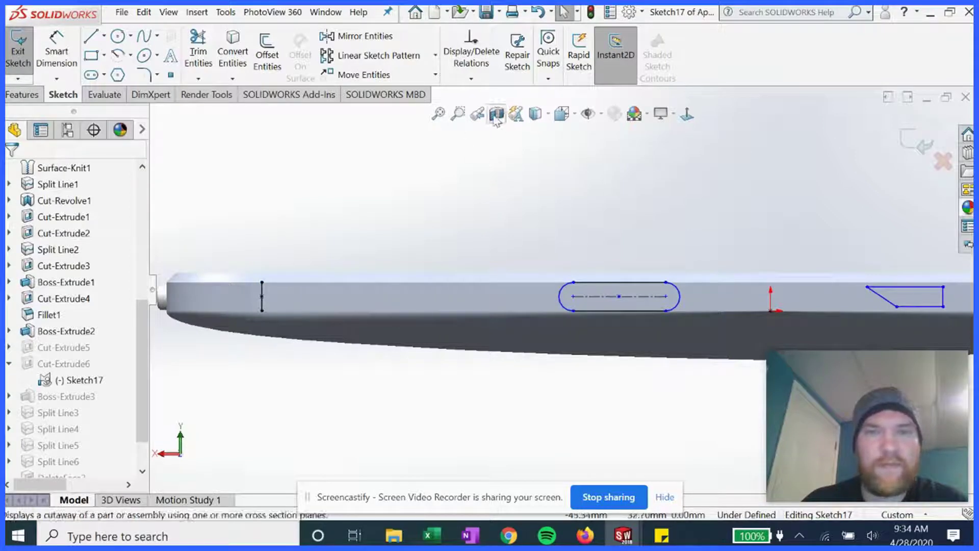
- Add a Horizontal relation between the vertical line's lower endpoint and the nearest endpoint of the slot's lower straight edge
left_click(471, 79)
left_click(479, 112)
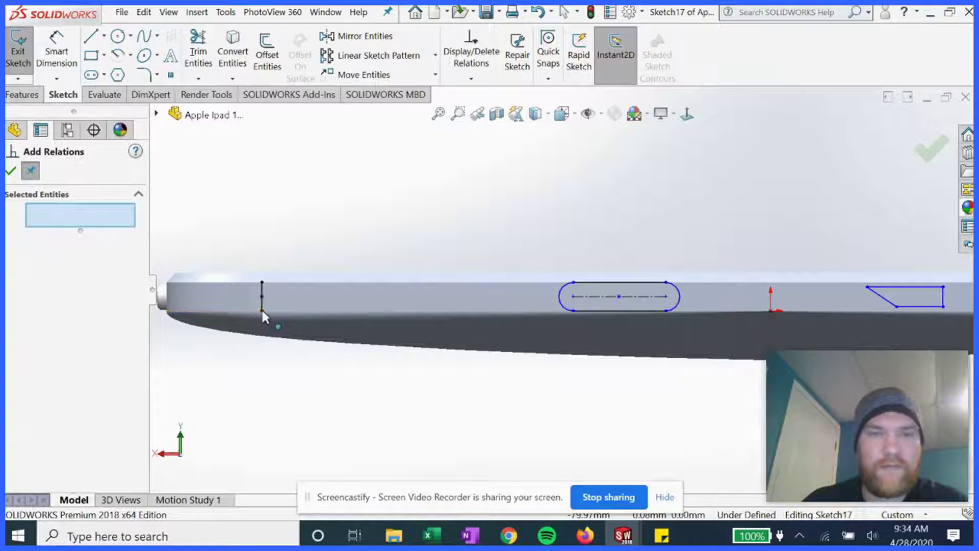
left_click(262, 310)
left_click(573, 310)
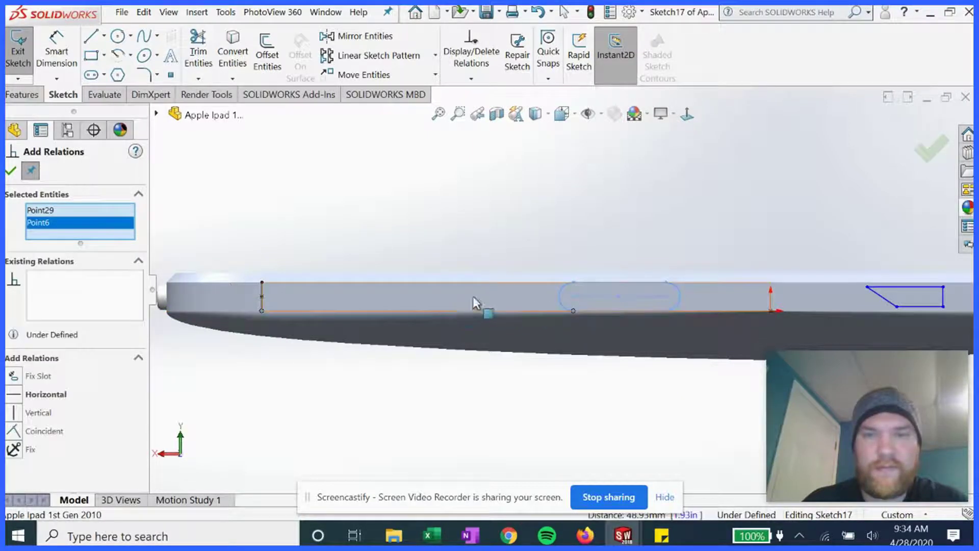
left_click(14, 398)
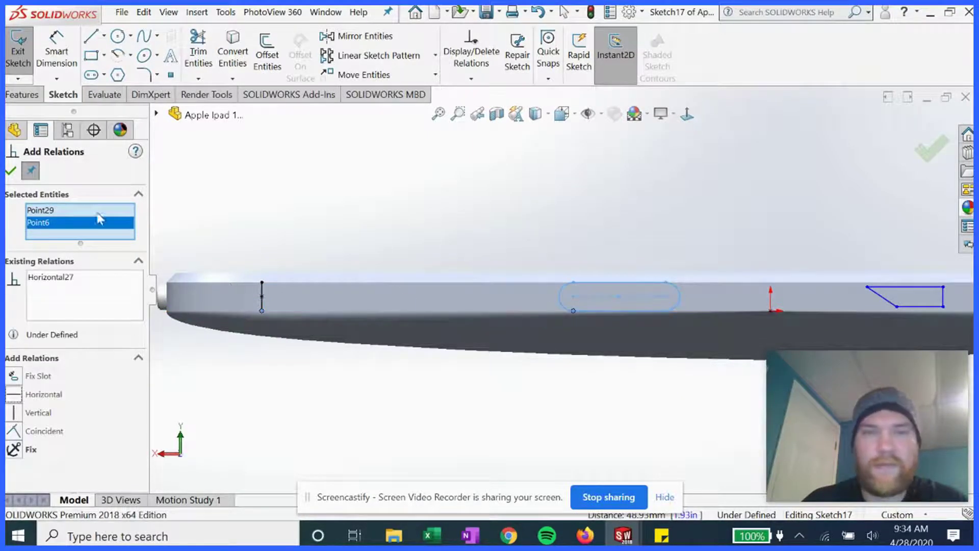
left_click(10, 171)
left_click(441, 207)
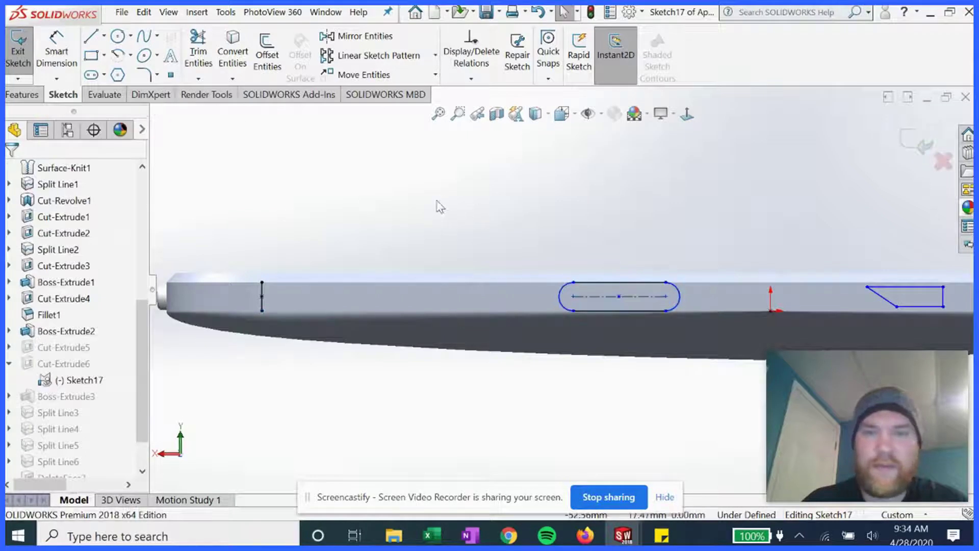
scroll(574, 281, "up", 2)
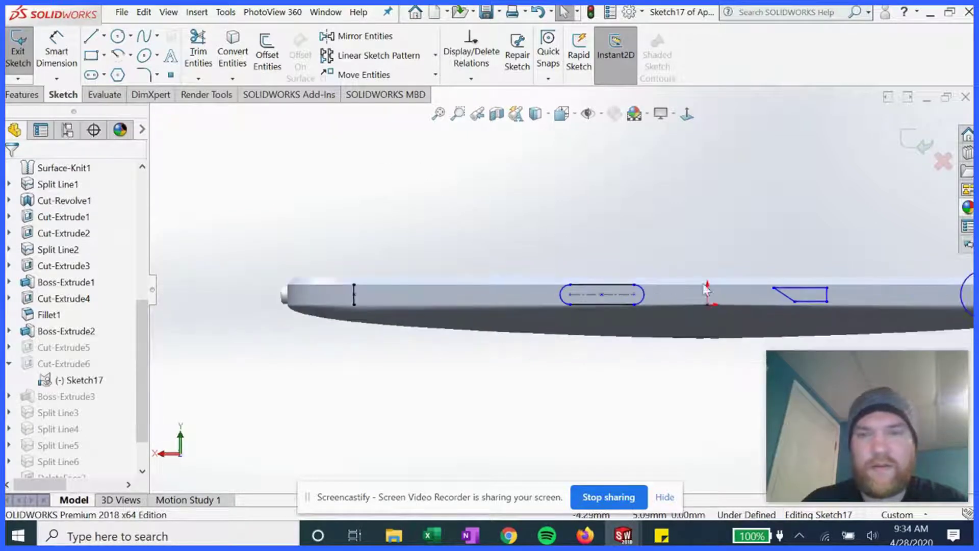
- Add a Vertical relation between the slot's centre point and the sketch origin
scroll(725, 283, "down", 2)
scroll(563, 288, "up", 1)
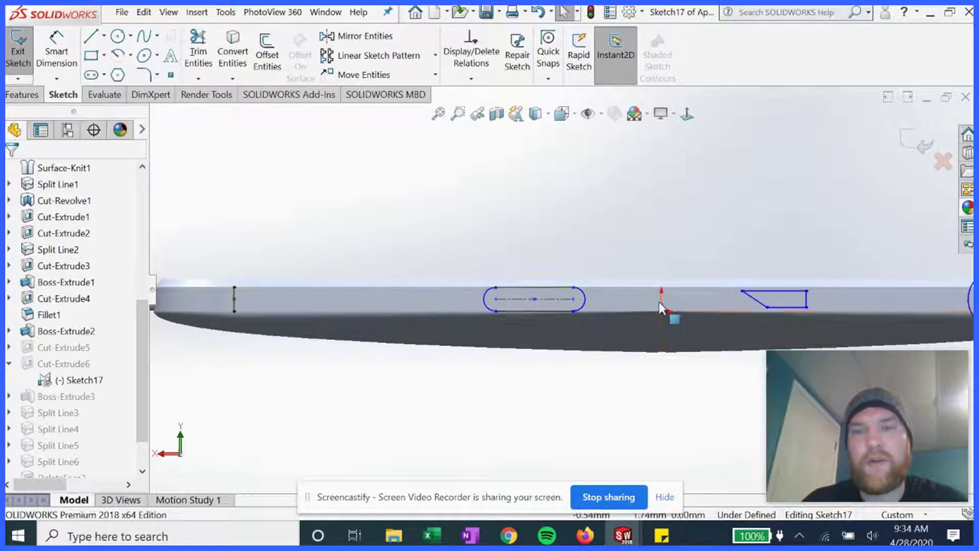
scroll(561, 291, "up", 2)
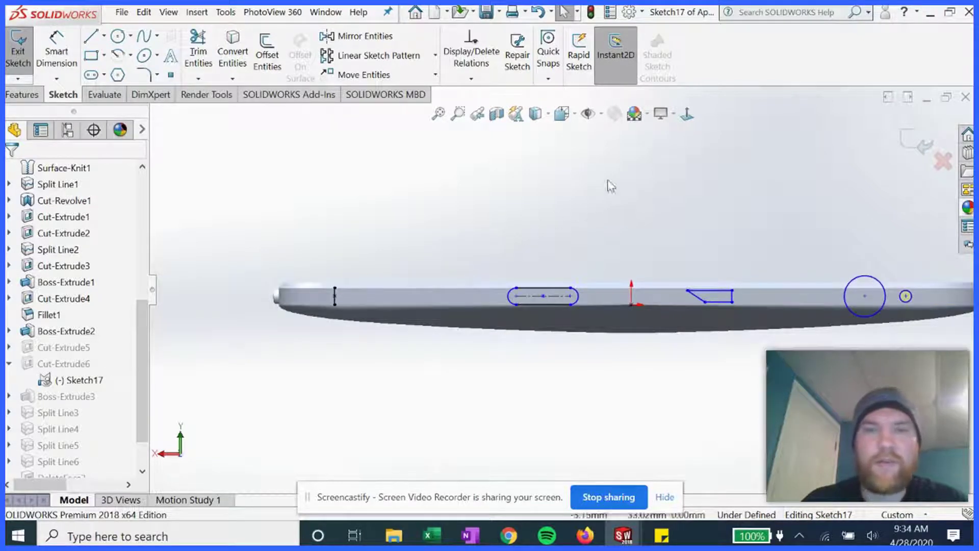
left_click(471, 78)
left_click(489, 112)
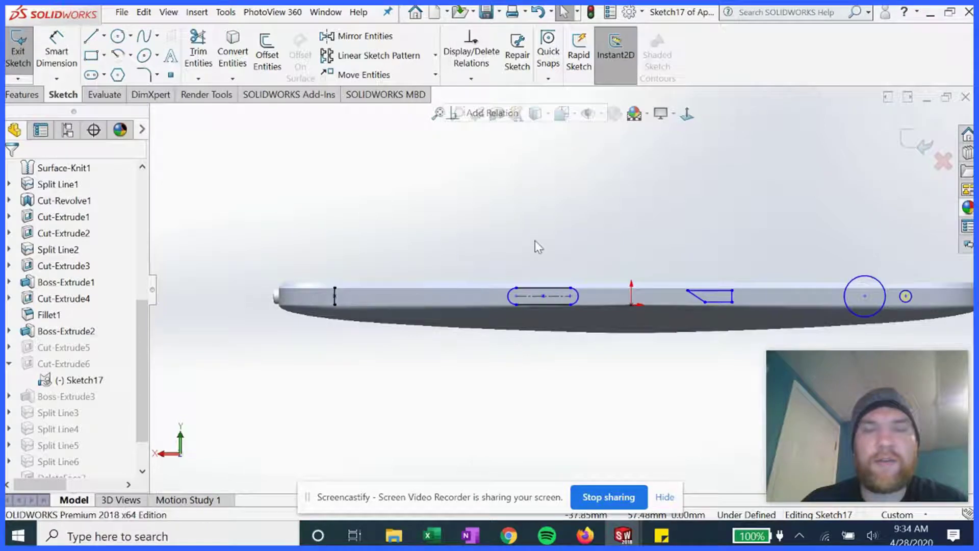
scroll(558, 311, "down", 2)
left_click(536, 285)
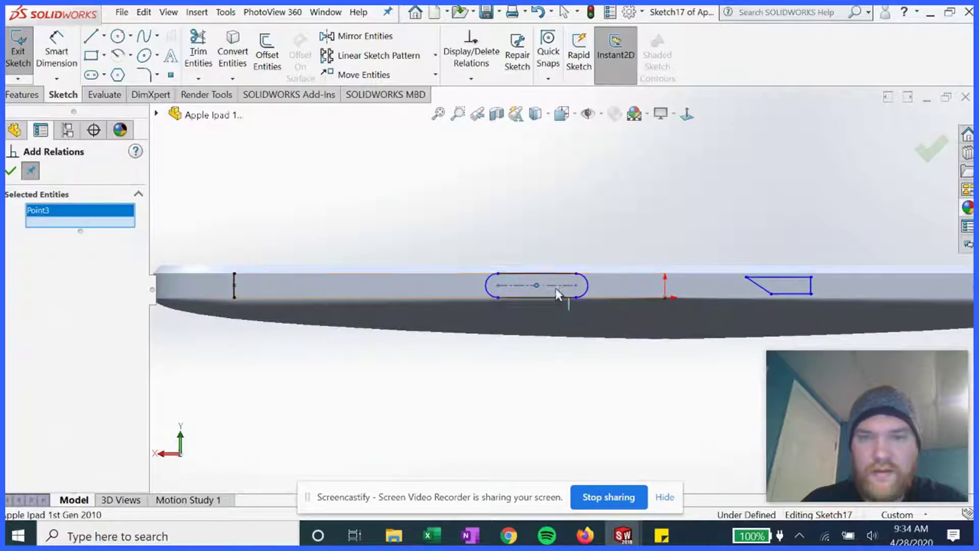
left_click(665, 298)
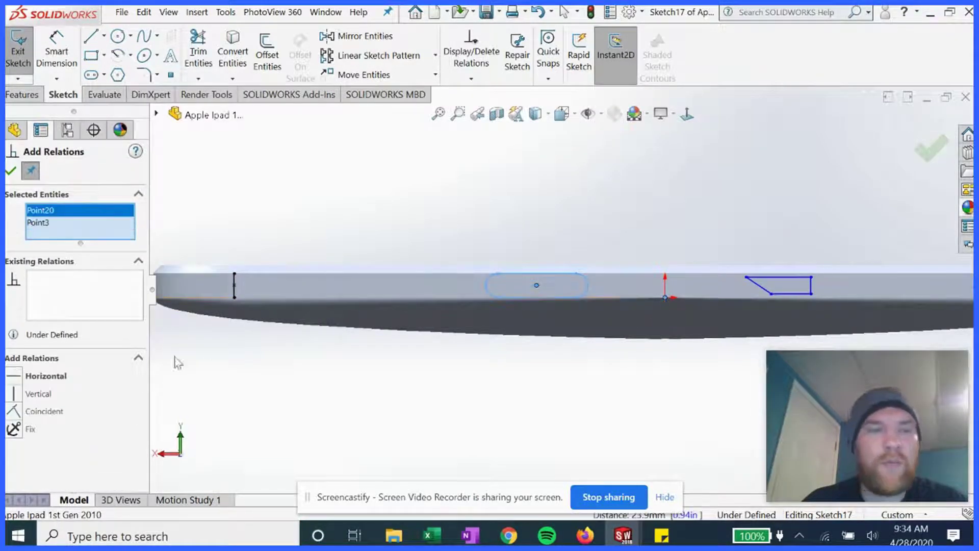
left_click(35, 393)
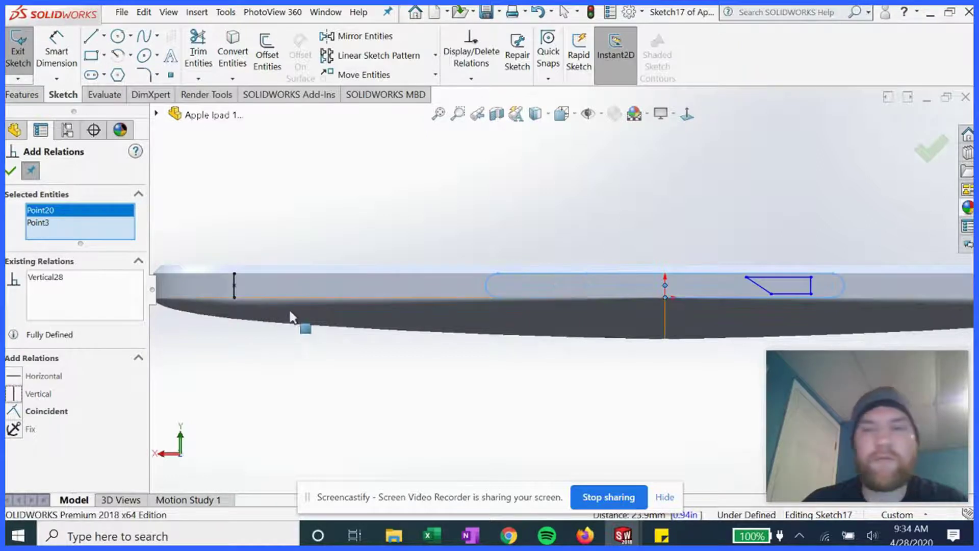
left_click(10, 171)
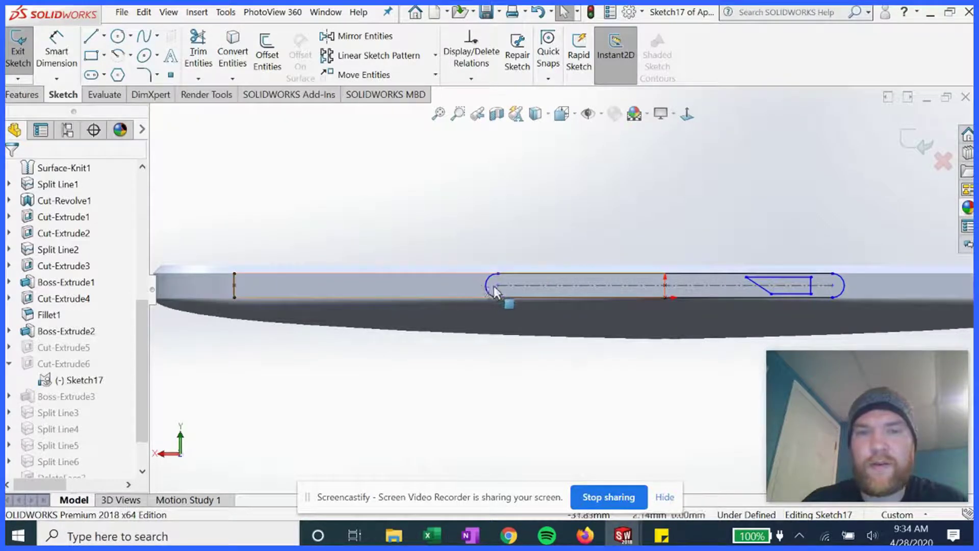
- Dimension the slot's centreline between its arc centres and set it to 10 mm
left_click(56, 51)
left_click(507, 289)
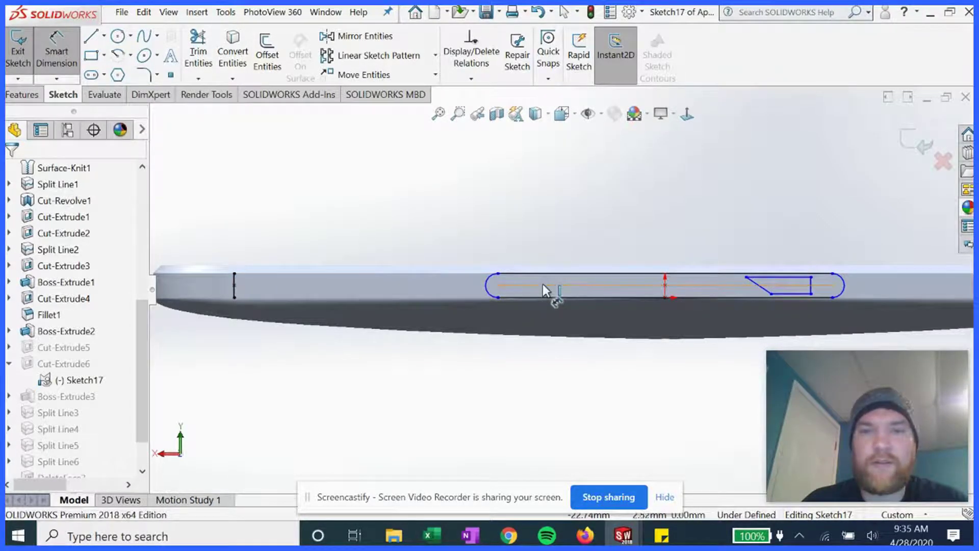
left_click(742, 244)
type("10")
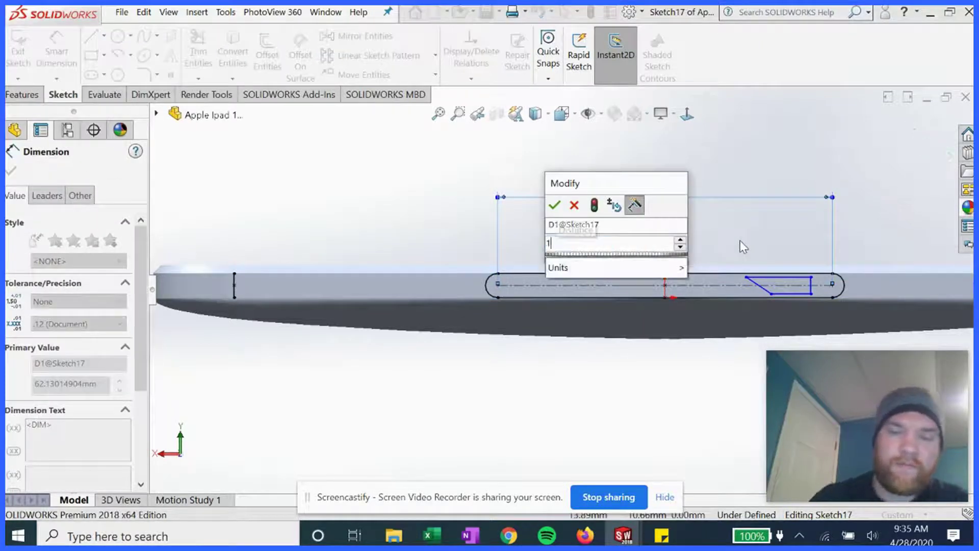
left_click(554, 205)
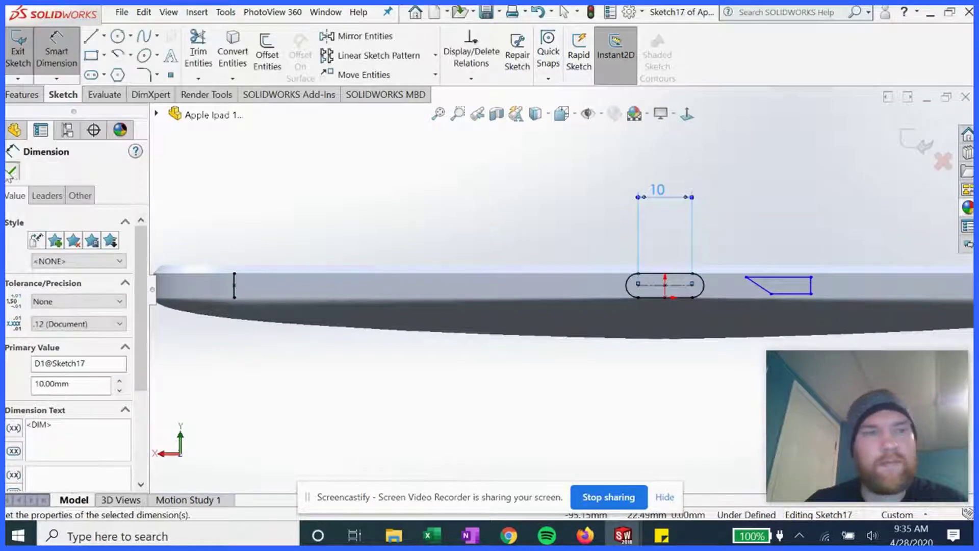
key("Escape")
key("Escape")
- Add a Perpendicular relation between the four-sided profile's short slanted side and its upper side
scroll(482, 198, "up", 2)
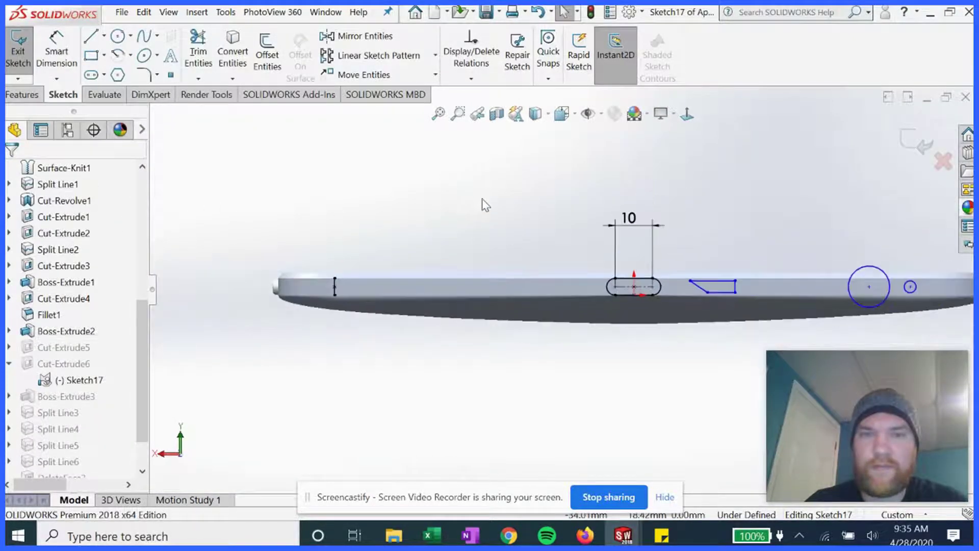
scroll(774, 295, "down", 2)
scroll(736, 298, "up", 1)
scroll(635, 290, "down", 2)
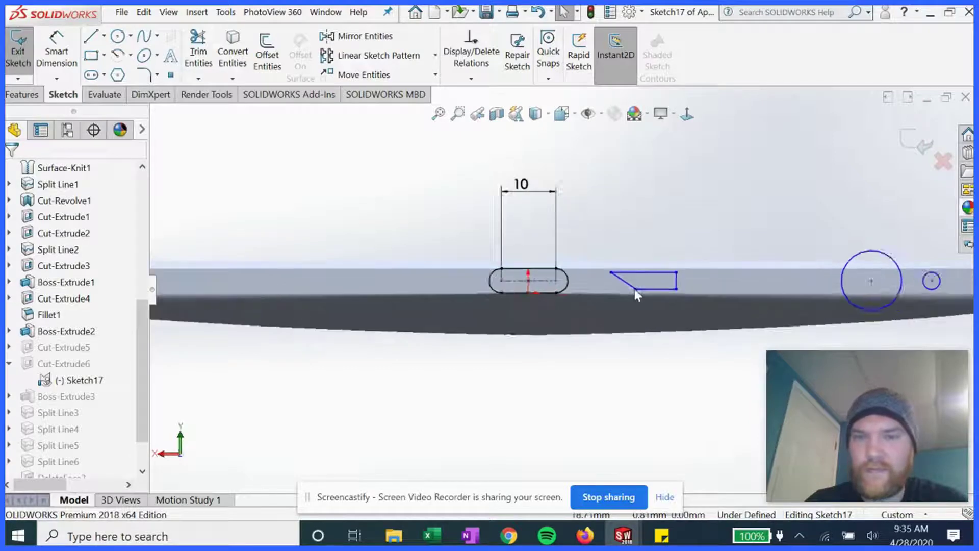
scroll(635, 289, "down", 1)
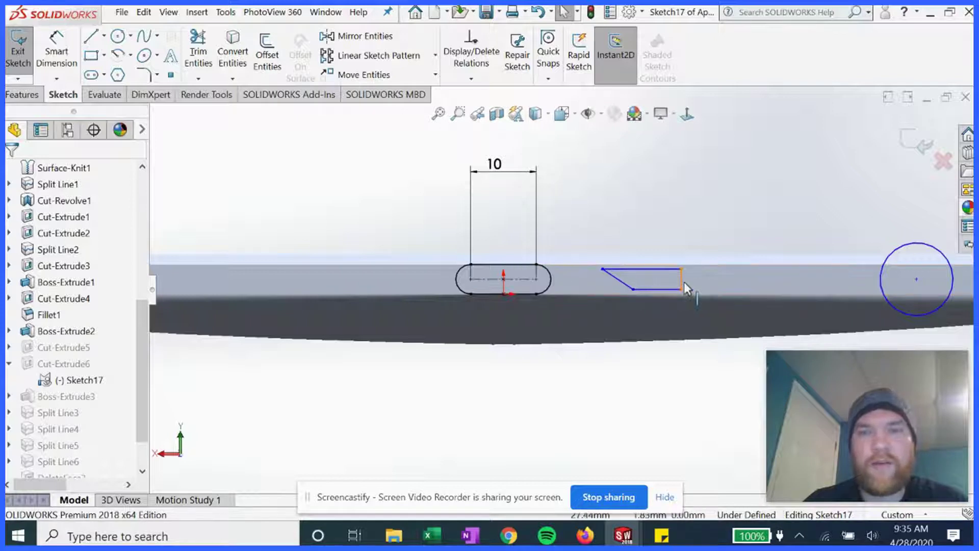
left_click(471, 79)
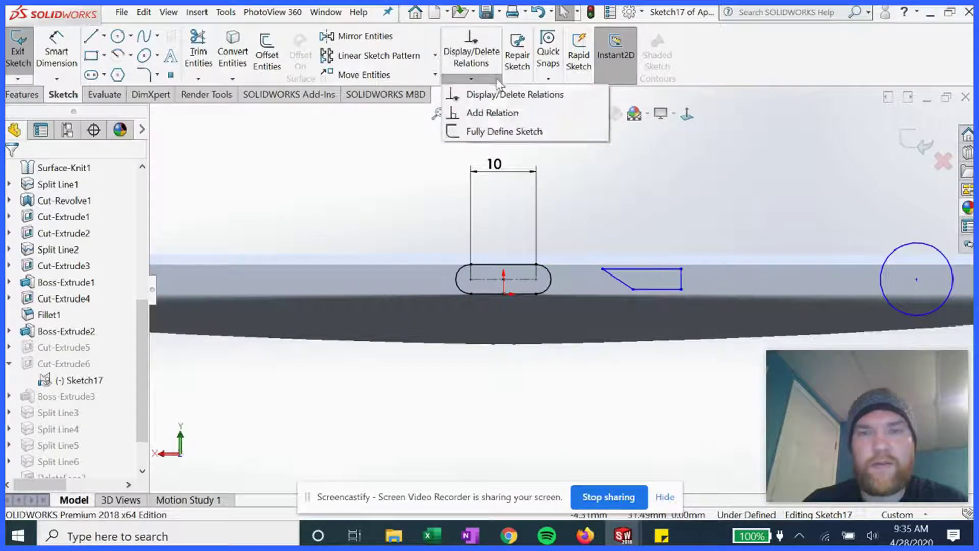
left_click(473, 113)
left_click(614, 277)
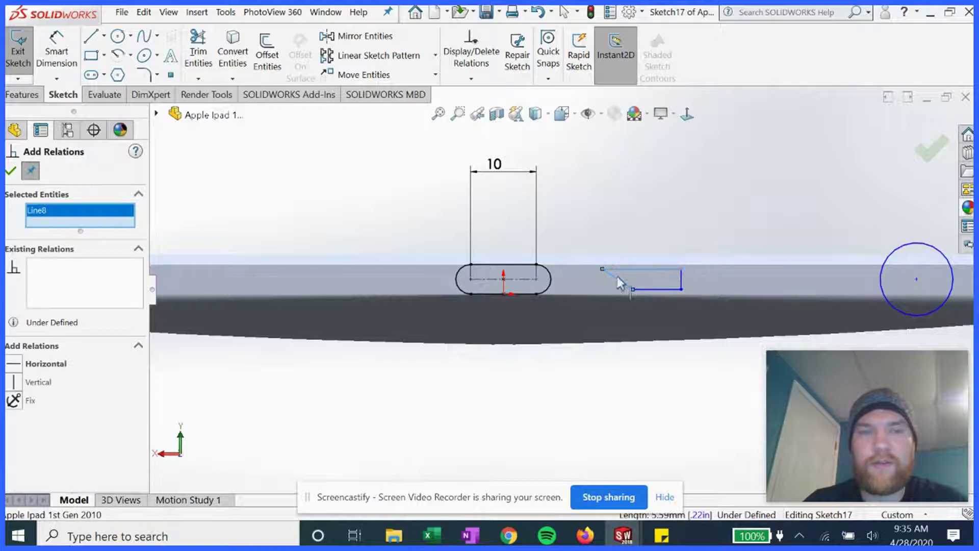
left_click(634, 270)
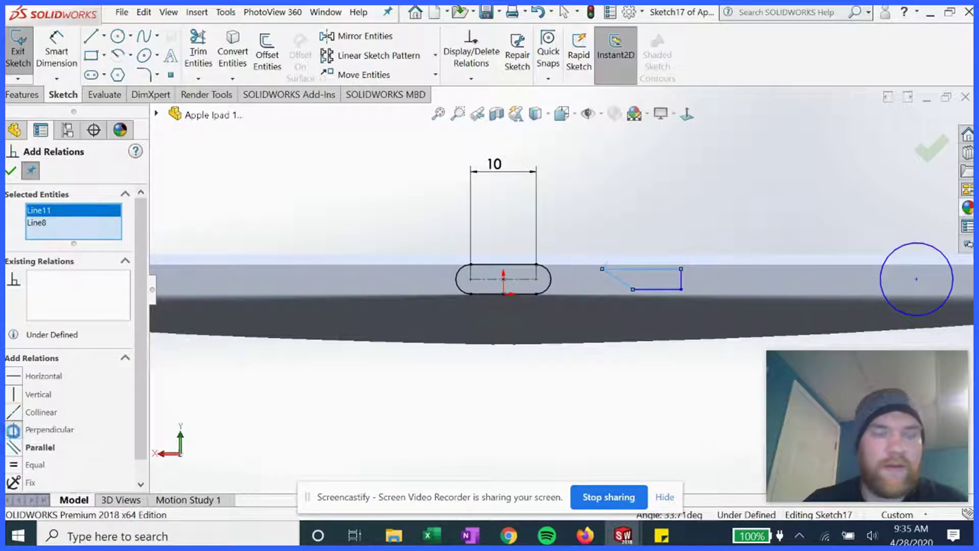
left_click(14, 430)
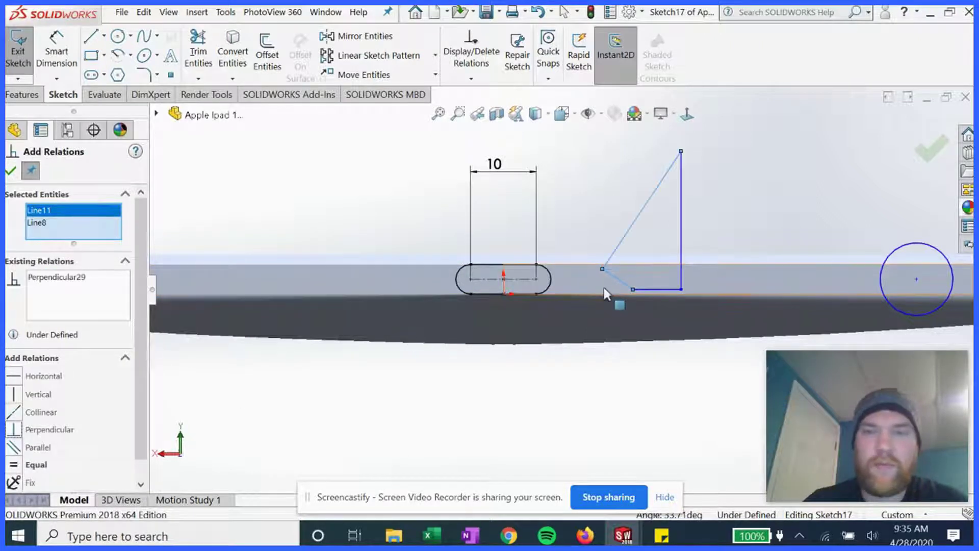
left_click(11, 174)
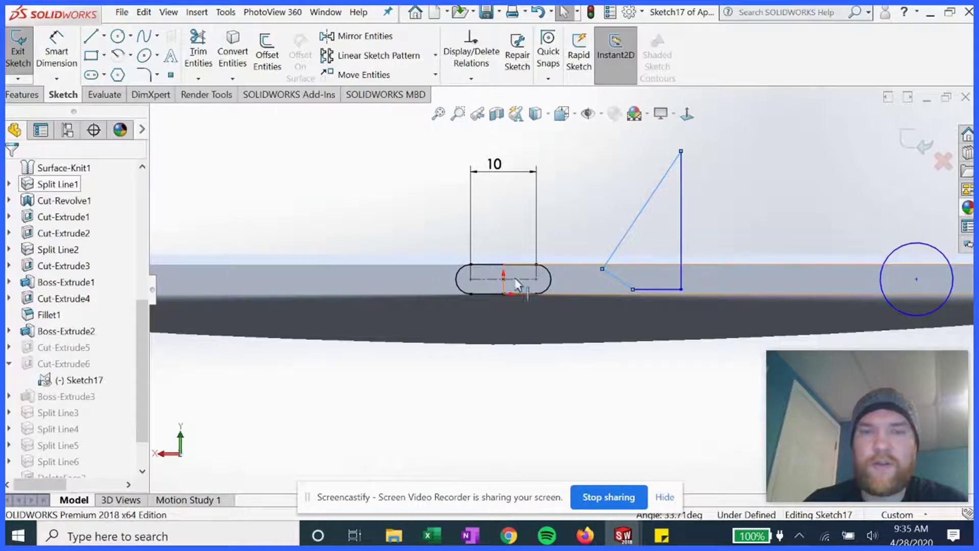
- Add a Parallel relation between the four-sided profile's long slanted side and the slot's upper straight edge
scroll(623, 277, "down", 1)
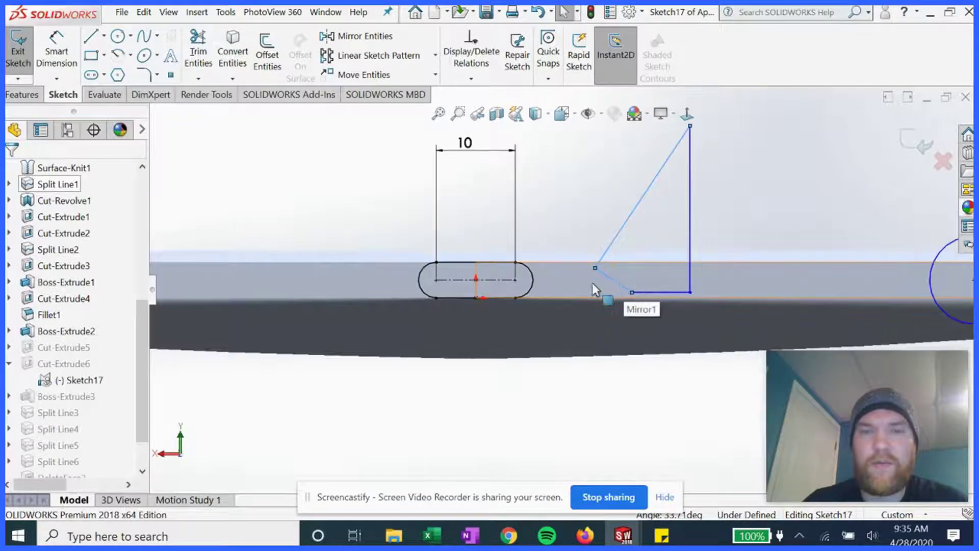
left_click(602, 219)
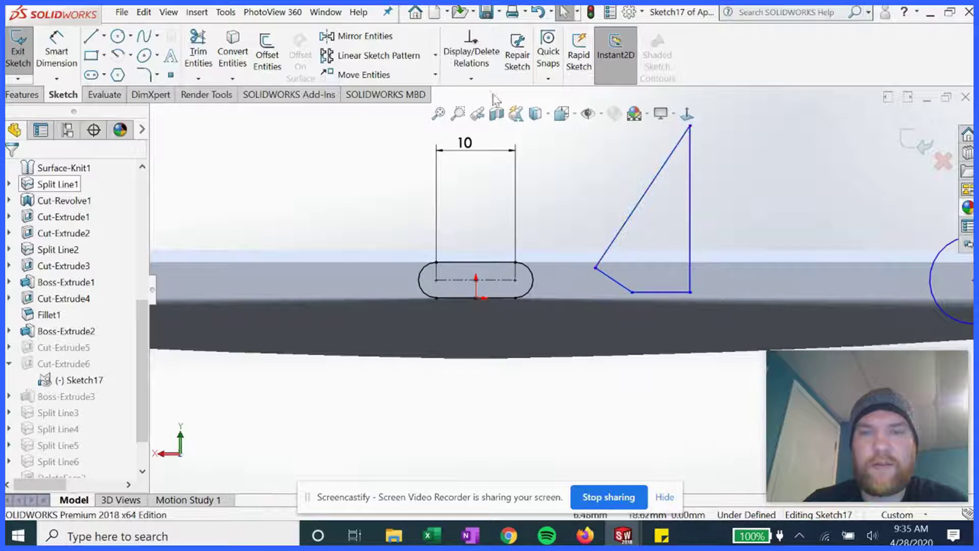
left_click(471, 79)
left_click(503, 111)
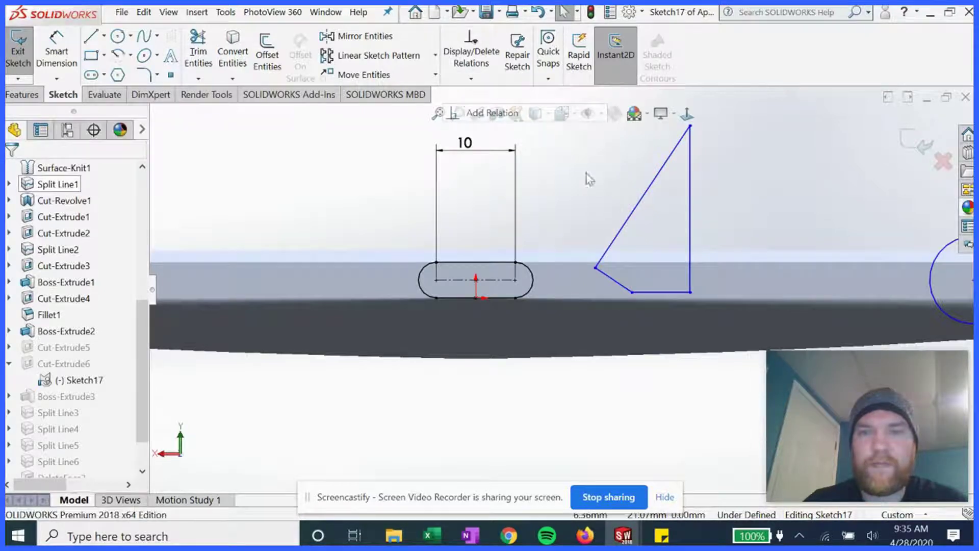
left_click(635, 210)
left_click(259, 252)
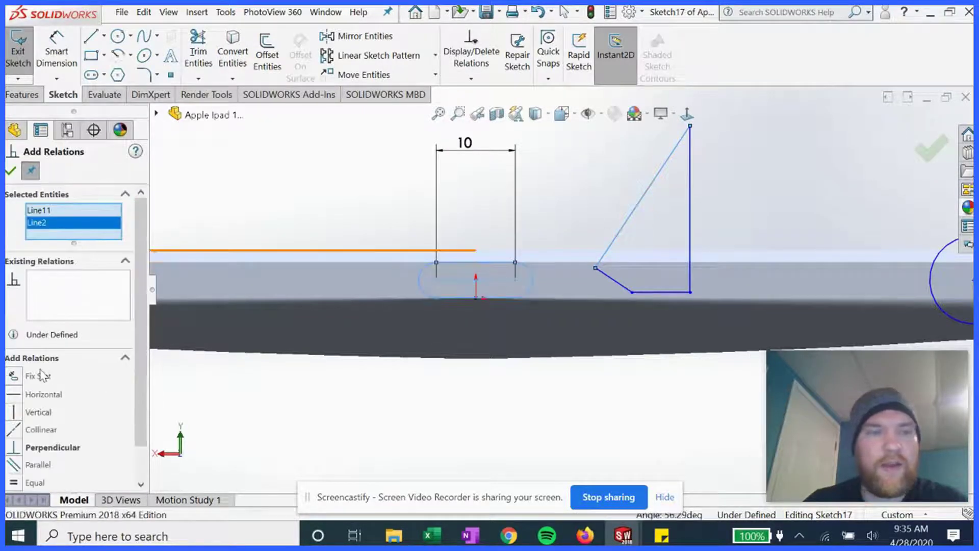
left_click(15, 465)
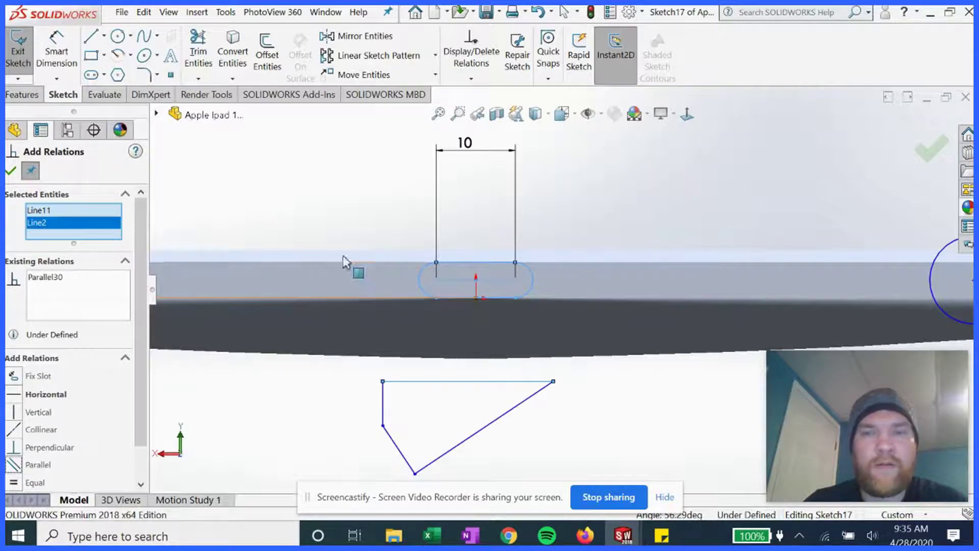
left_click(11, 172)
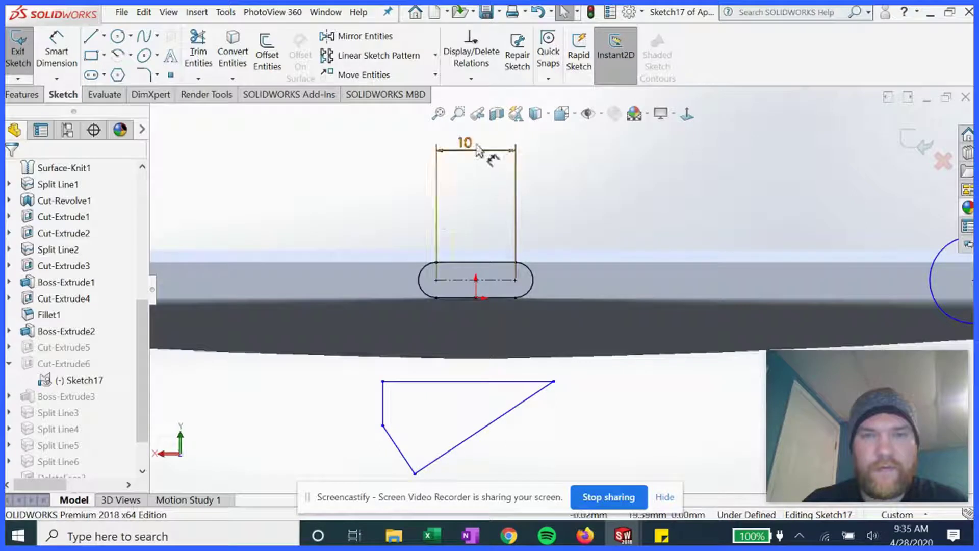
- Add a Perpendicular relation between the four-sided profile's short vertical side and the slanted side joined to its lower end
left_click(471, 79)
left_click(492, 112)
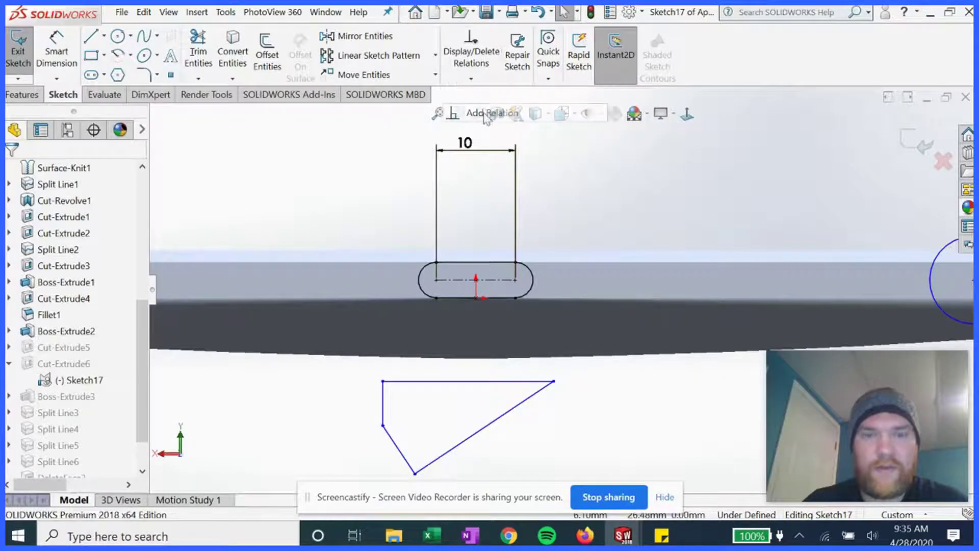
left_click(390, 435)
left_click(384, 416)
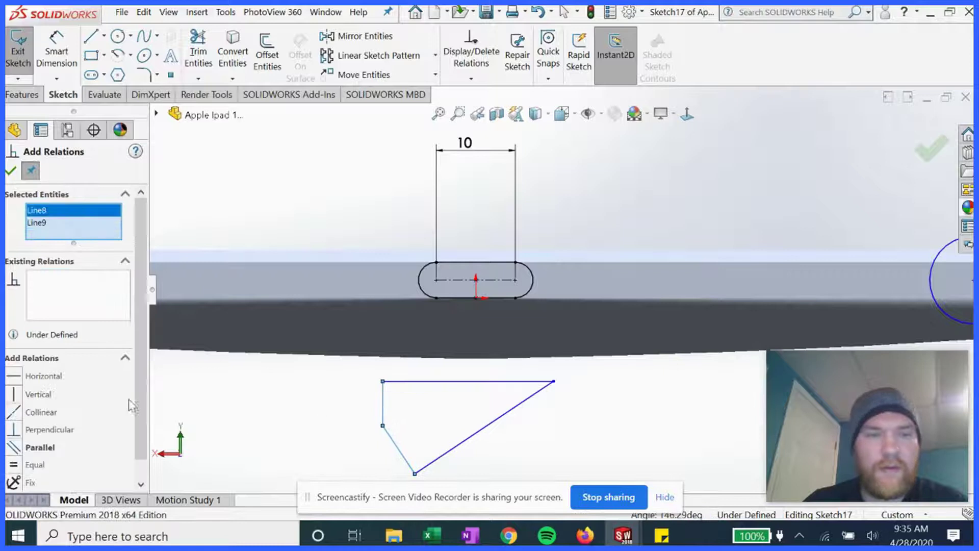
left_click(14, 432)
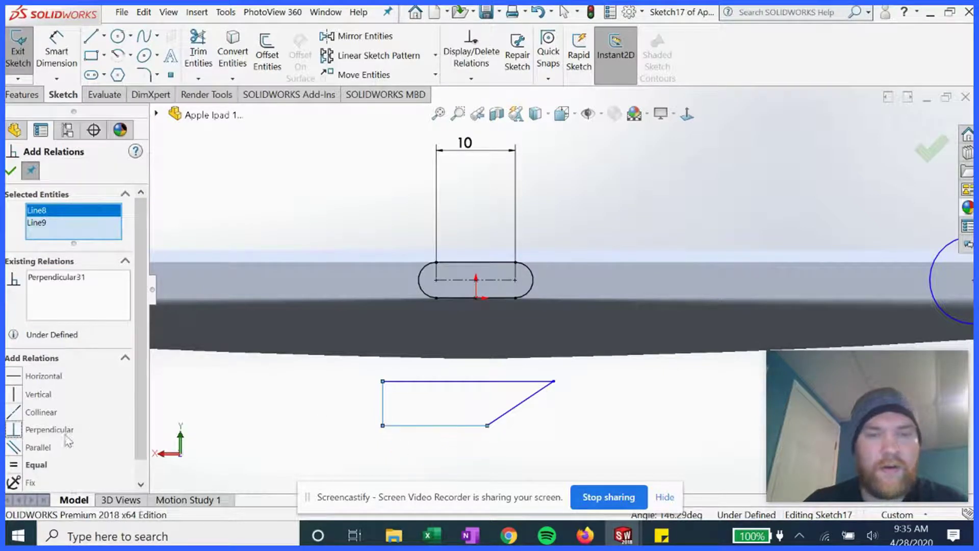
left_click(10, 172)
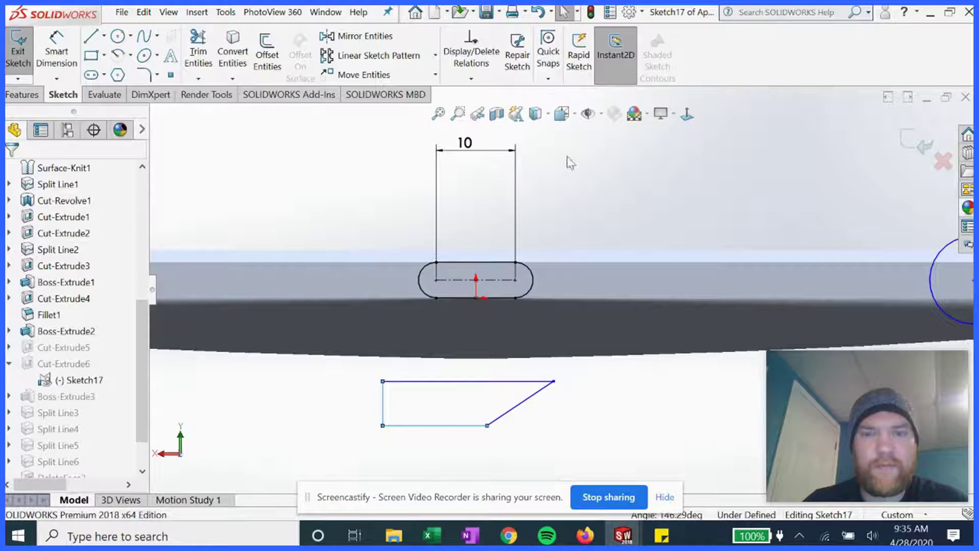
- Add a Perpendicular relation between the profile's remaining slanted side and its lower side, squaring it into a rectangle
left_click(471, 79)
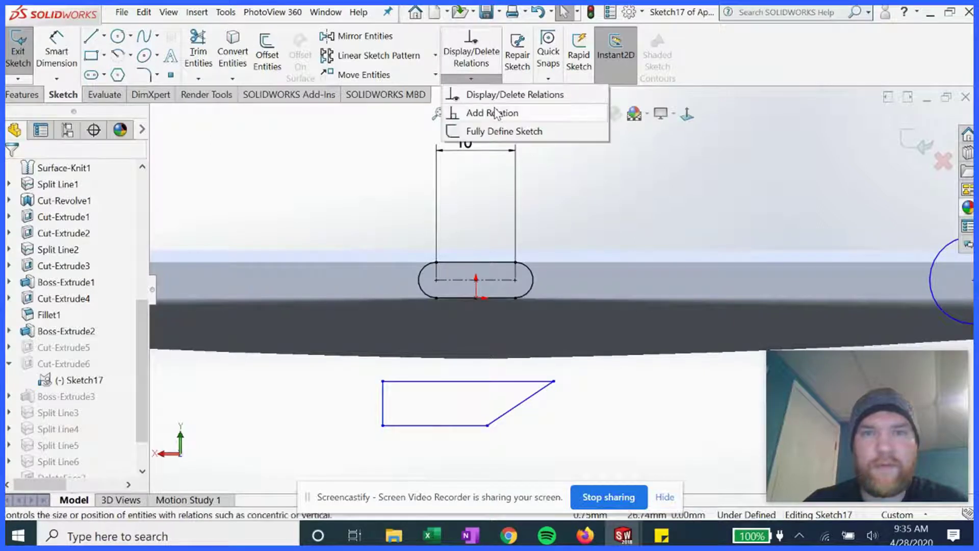
left_click(494, 112)
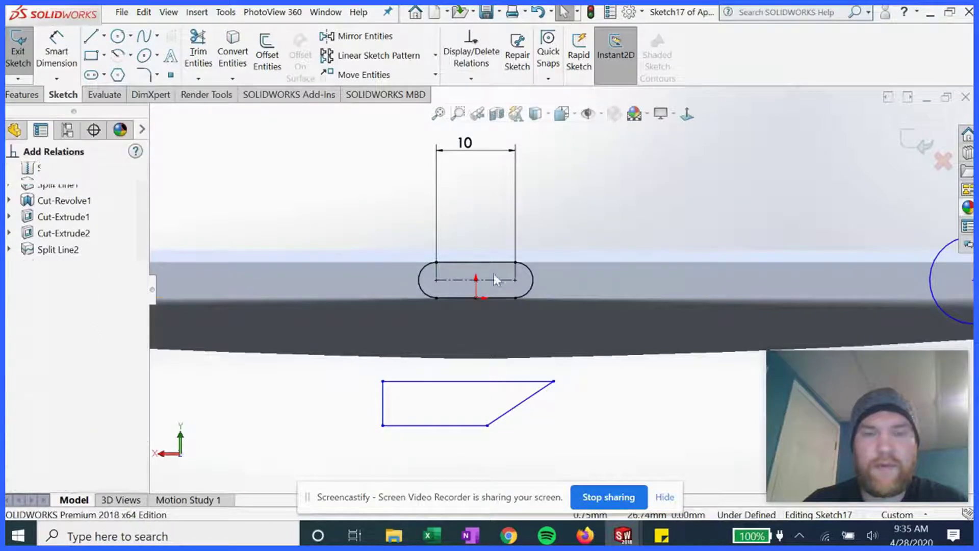
left_click(520, 410)
left_click(471, 427)
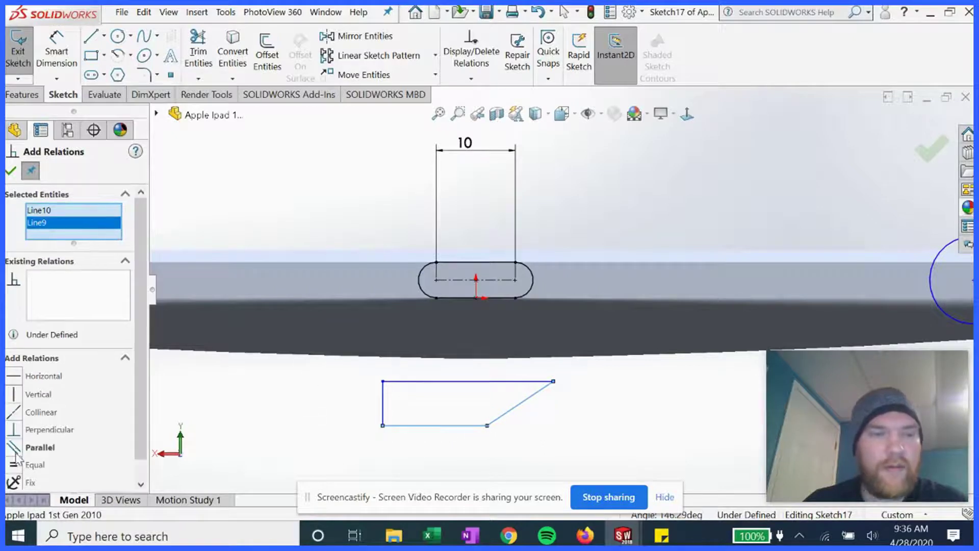
left_click(17, 431)
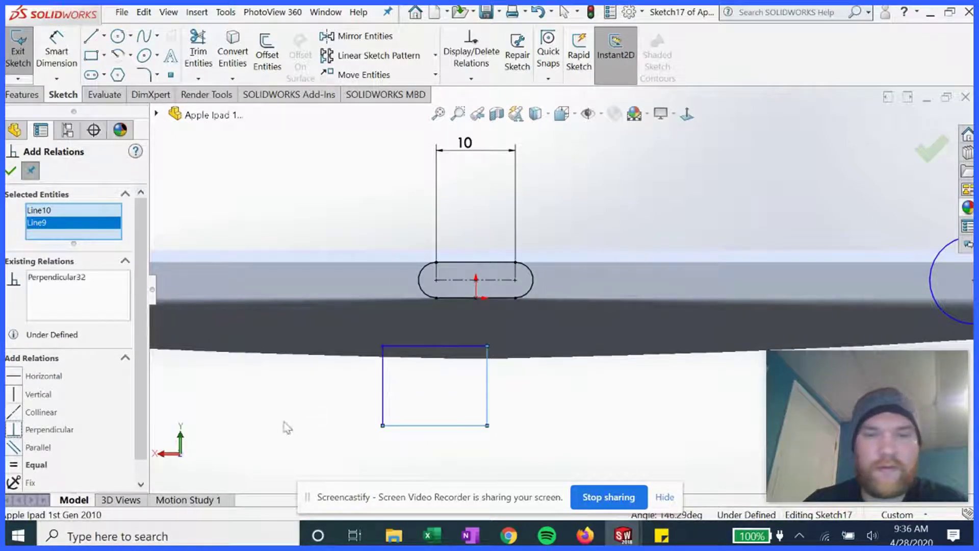
left_click(11, 172)
- Resize the rectangle by moving its lower corner opposite the short vertical side inward, making it about 8.9 mm tall
left_click(487, 390)
left_click_drag(487, 400, 431, 408)
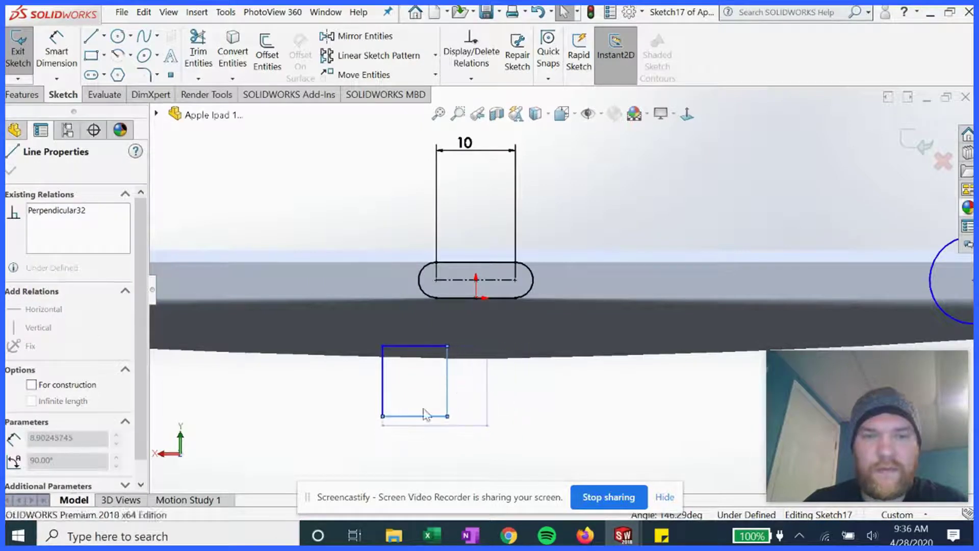
left_click(419, 417, "ctrl")
left_click(345, 245)
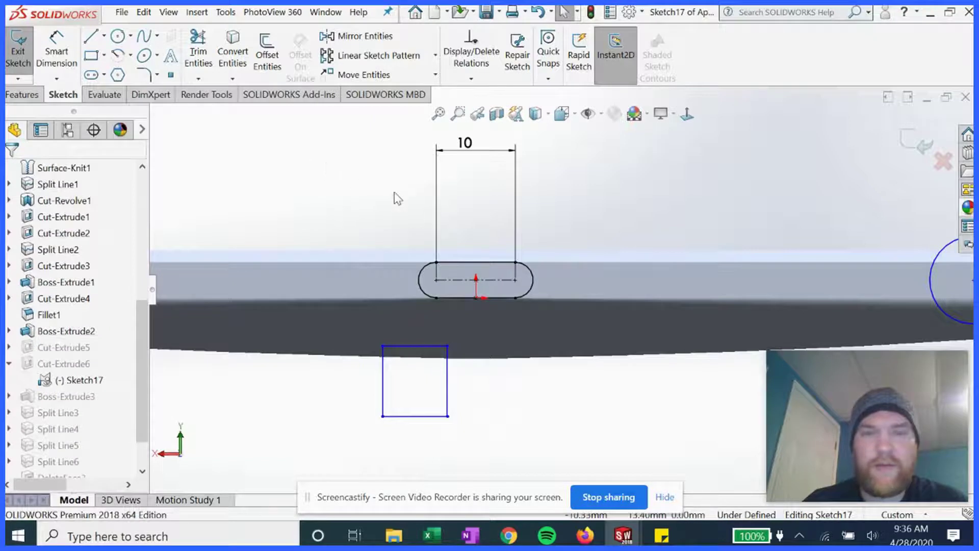
- Place sketch points at the midpoints of the rectangle's two vertical sides
left_click(171, 76)
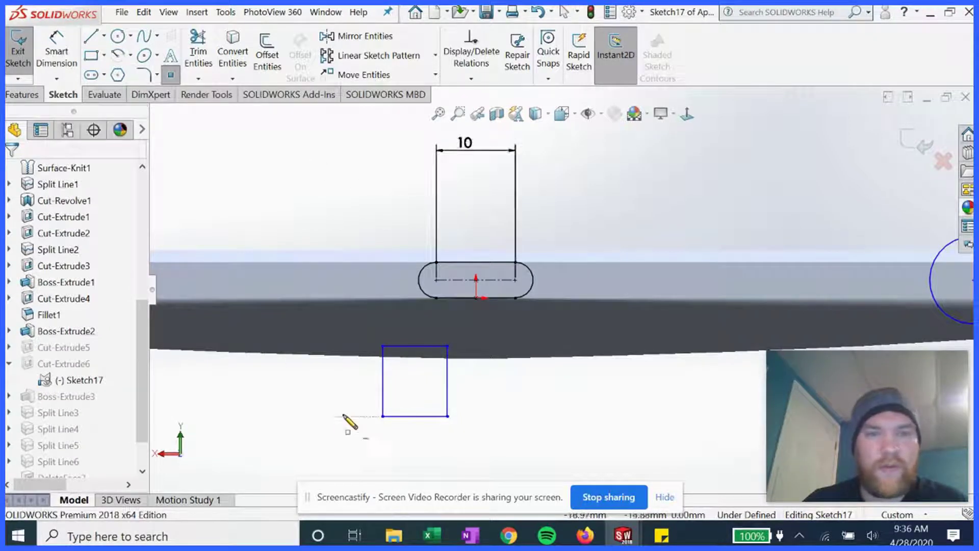
left_click(382, 381)
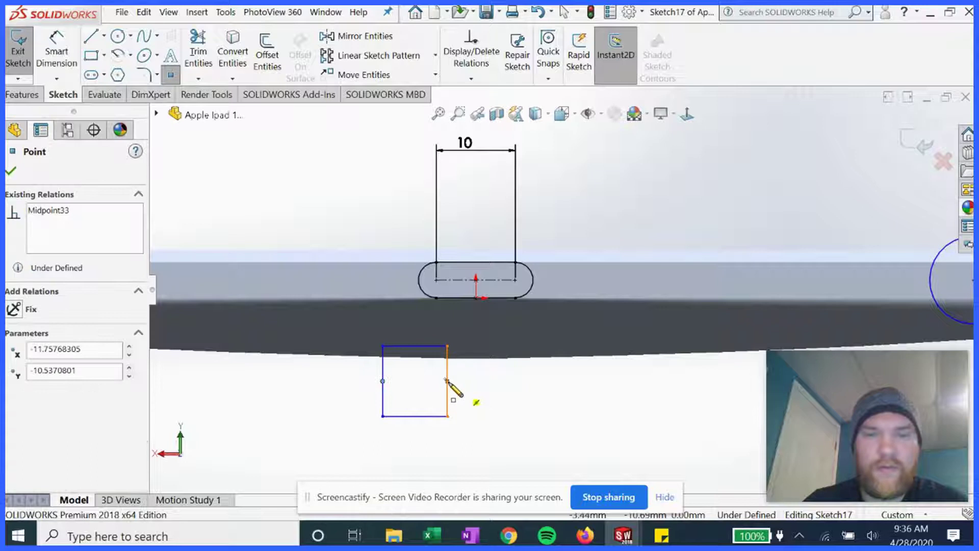
left_click(447, 381)
left_click(11, 172)
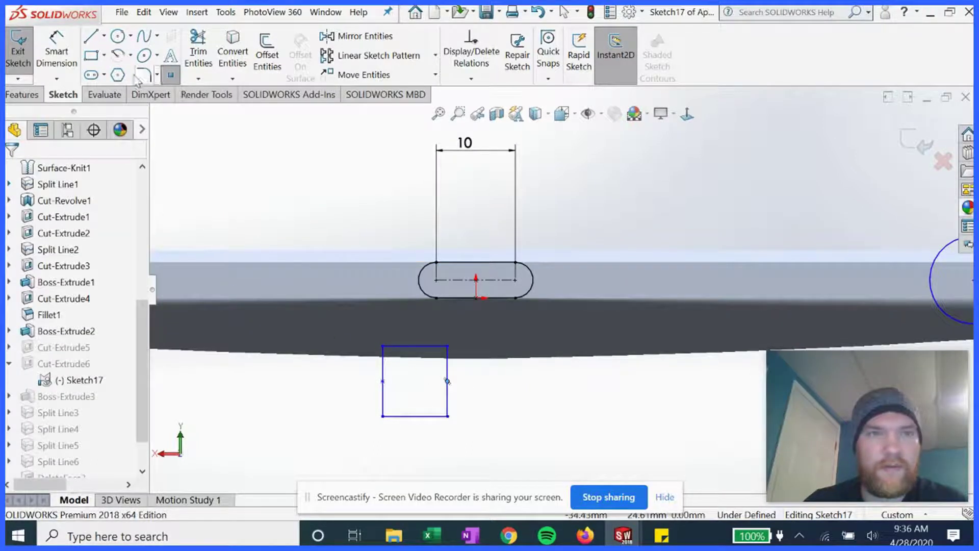
- Draw a horizontal construction centerline across the rectangle between the two side midpoints
left_click(103, 36)
left_click(123, 71)
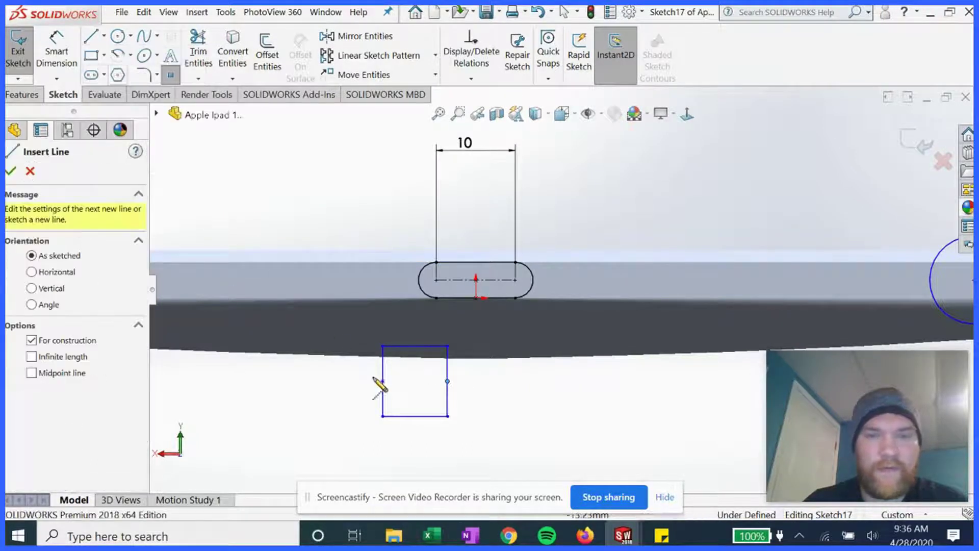
left_click(382, 381)
left_click(447, 381)
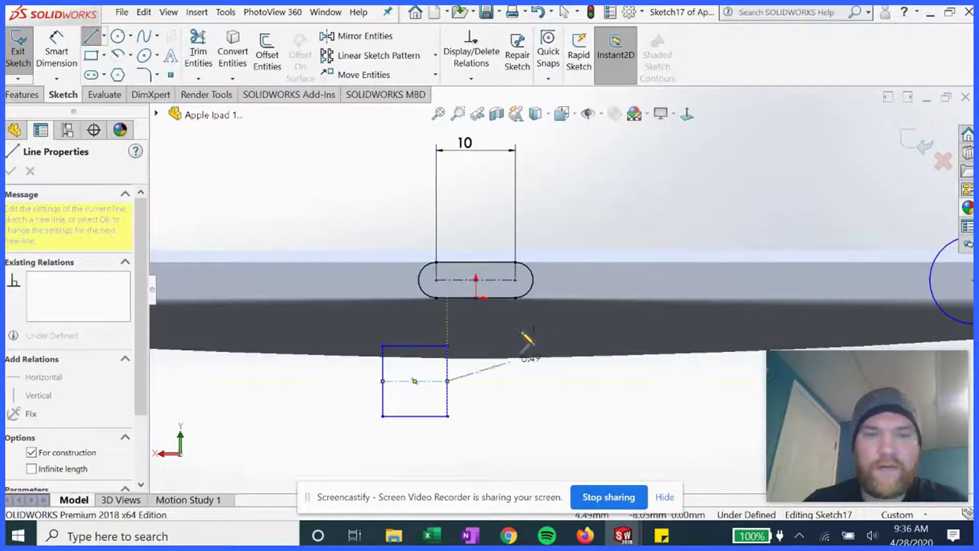
key("Escape")
key("Escape")
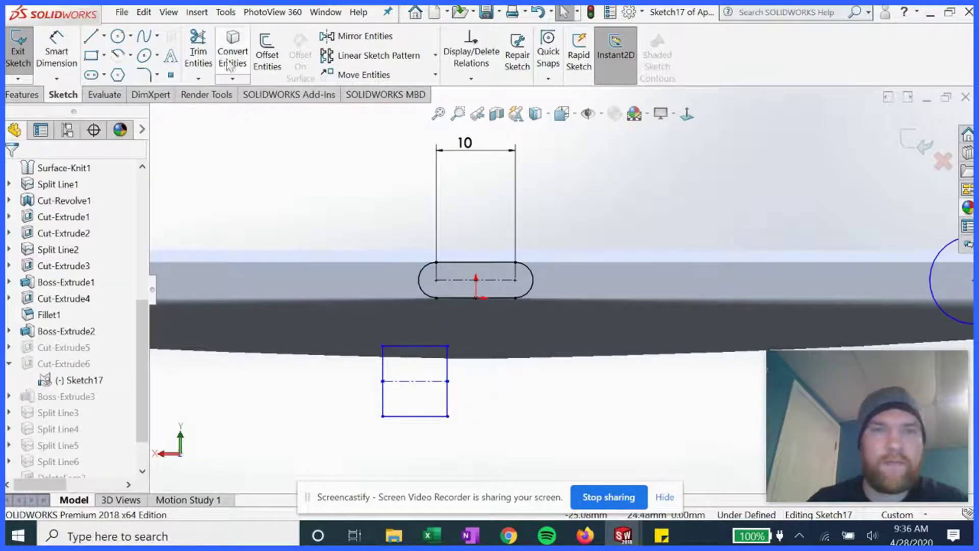
- Add a Coincident relation between the slot's center point and the rectangle's construction centerline
left_click(471, 78)
left_click(491, 111)
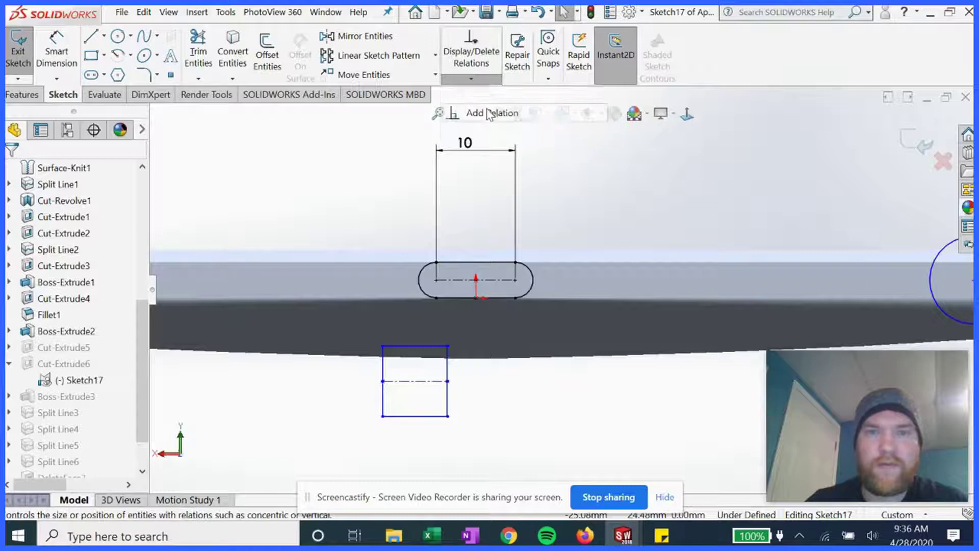
left_click(476, 281)
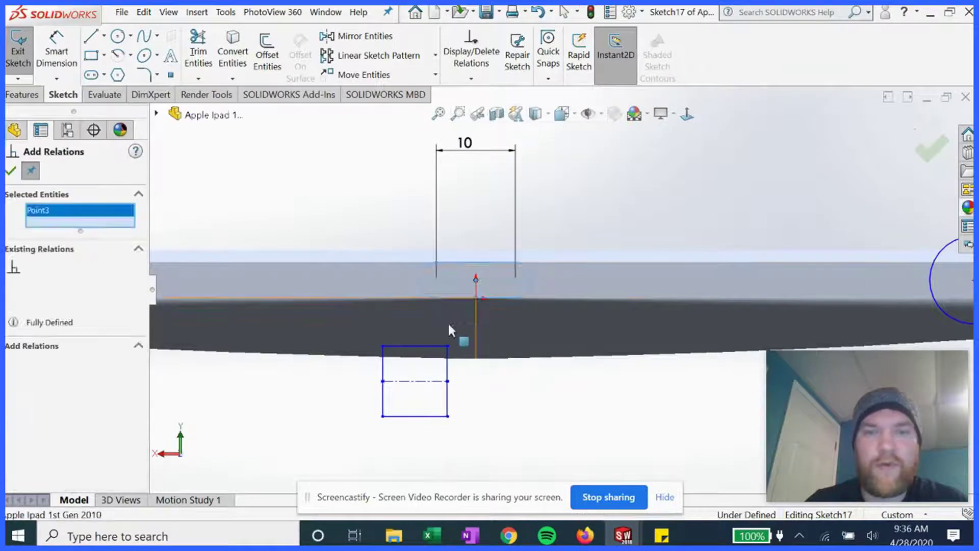
left_click(414, 381)
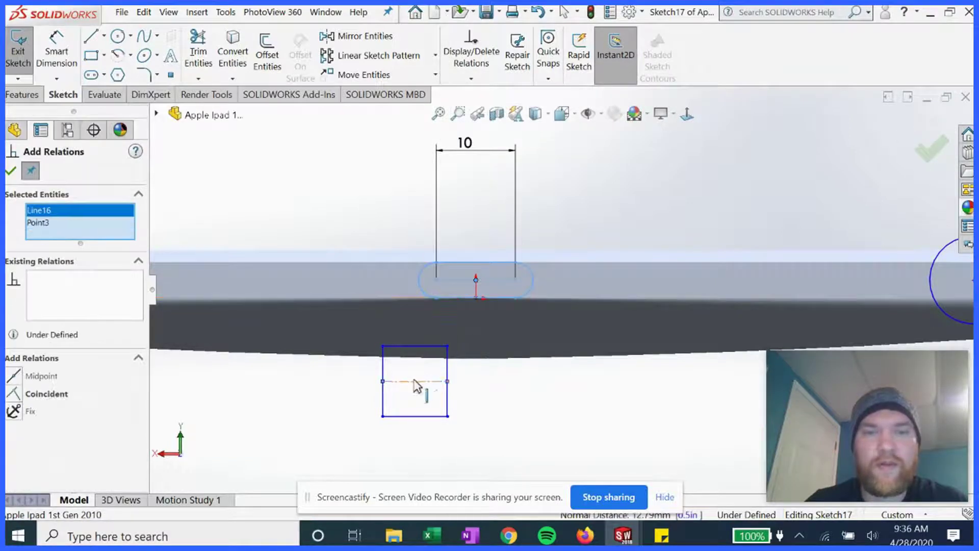
left_click(20, 398)
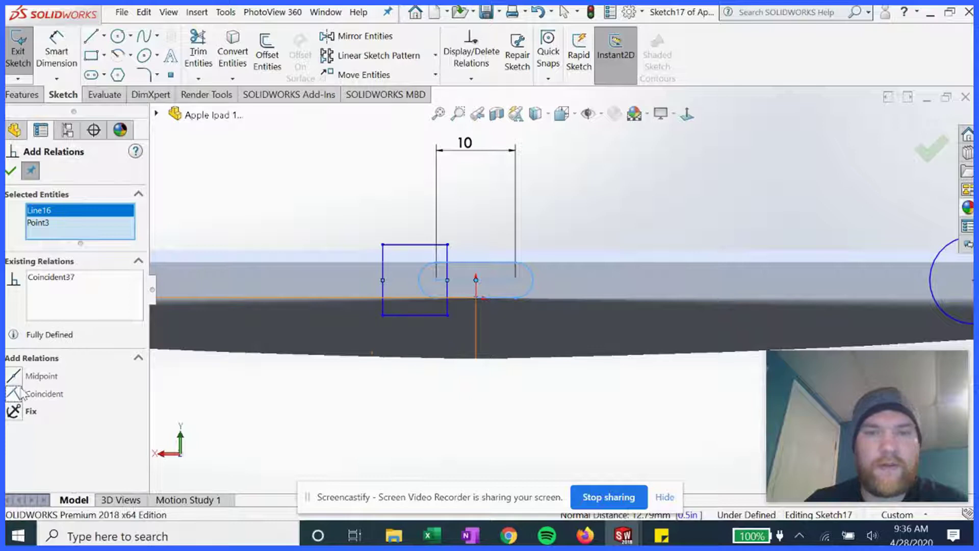
left_click(12, 171)
- Reposition the rectangle between the slot and the large circle by moving its side midpoints along the centerline, making it about 10 mm wide
key("f")
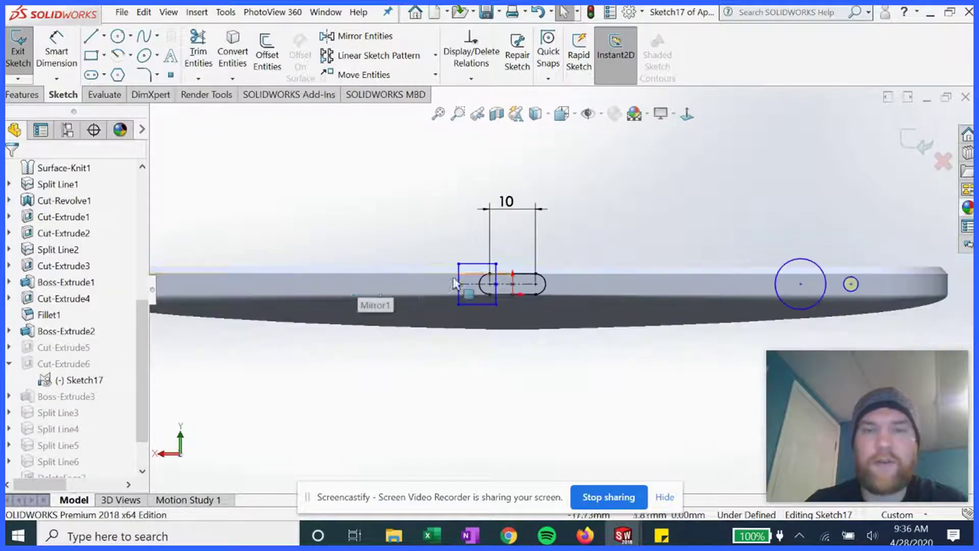
left_click(470, 292)
left_click(542, 286)
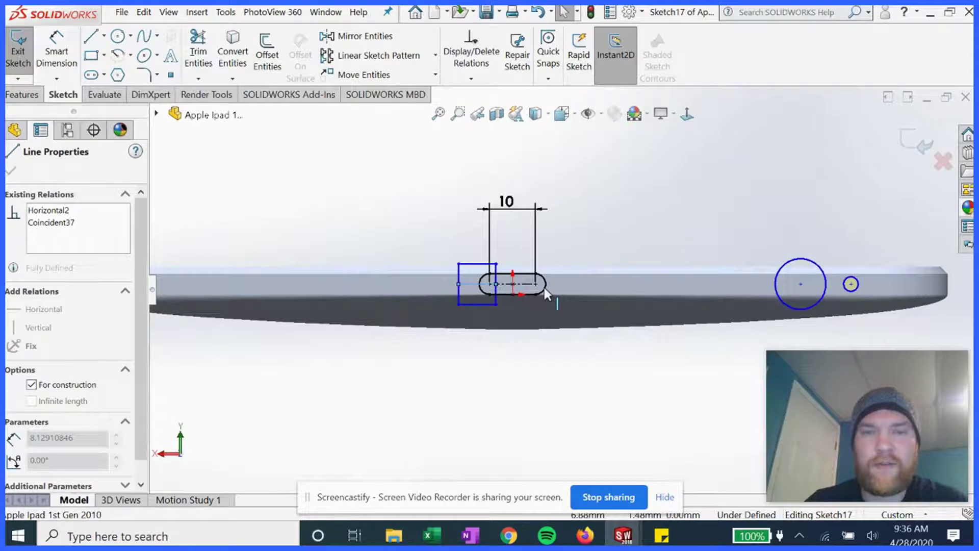
key("Escape")
scroll(490, 267, "down", 4)
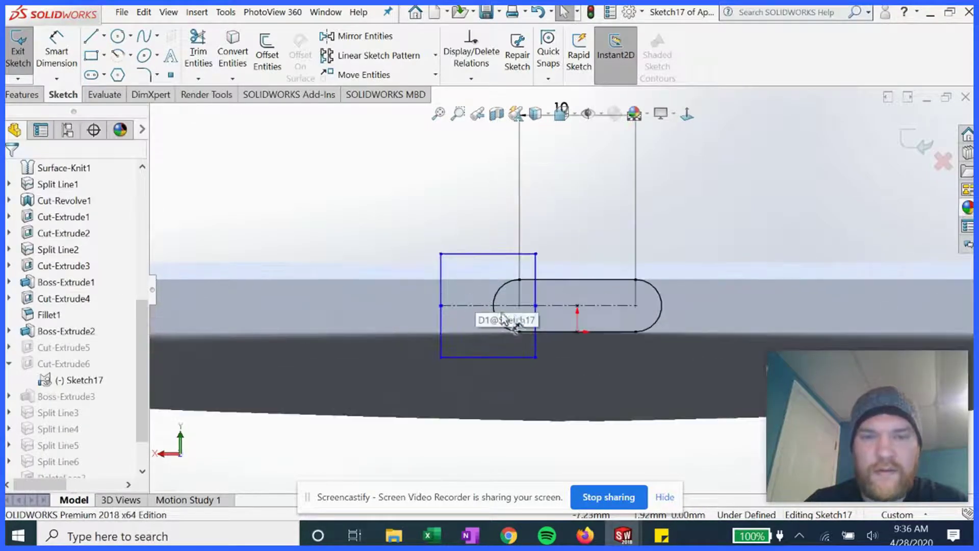
left_click_drag(543, 306, 908, 309)
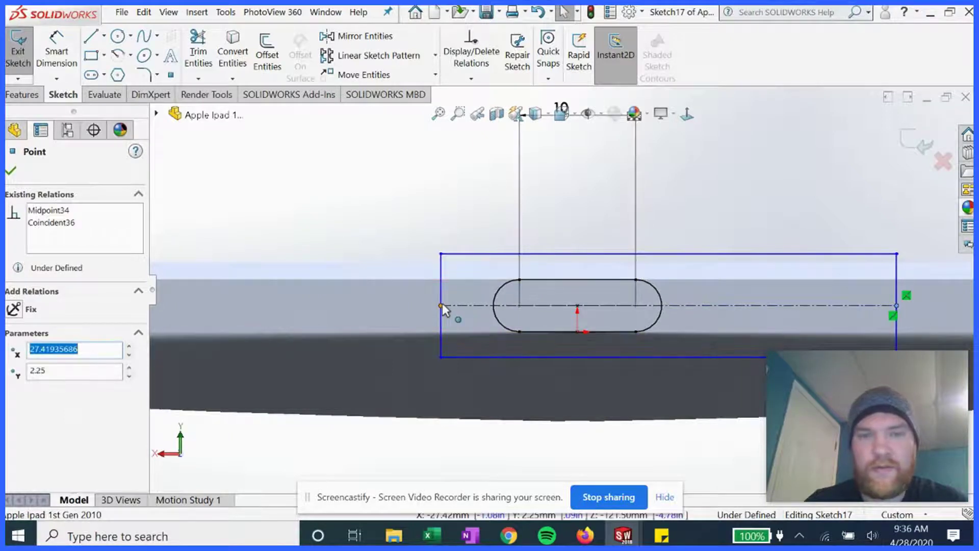
left_click_drag(486, 307, 782, 306)
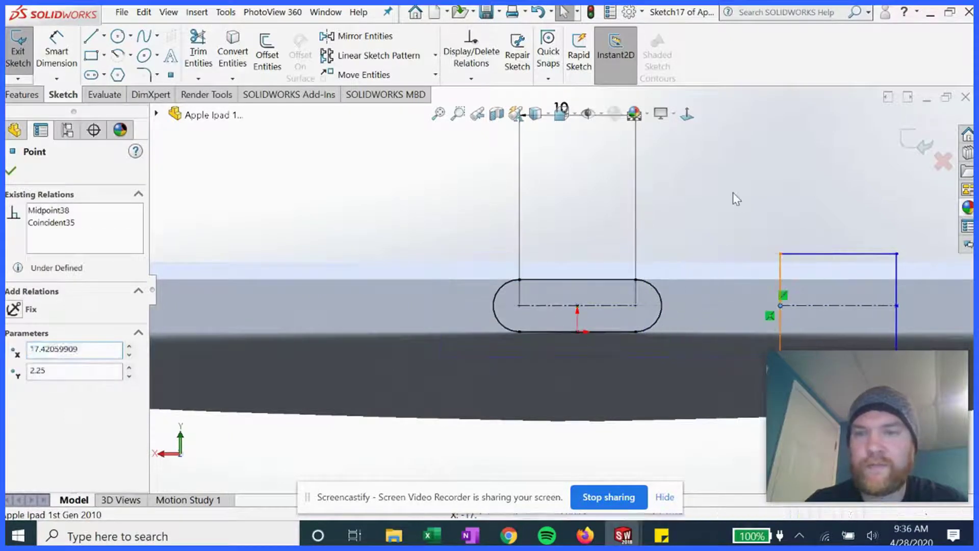
left_click(732, 192)
- Reduce the rectangle's height by moving its upper side inward until the rectangle fits within the flat side face
scroll(675, 249, "up", 3)
scroll(758, 293, "up", 3)
scroll(758, 292, "down", 2)
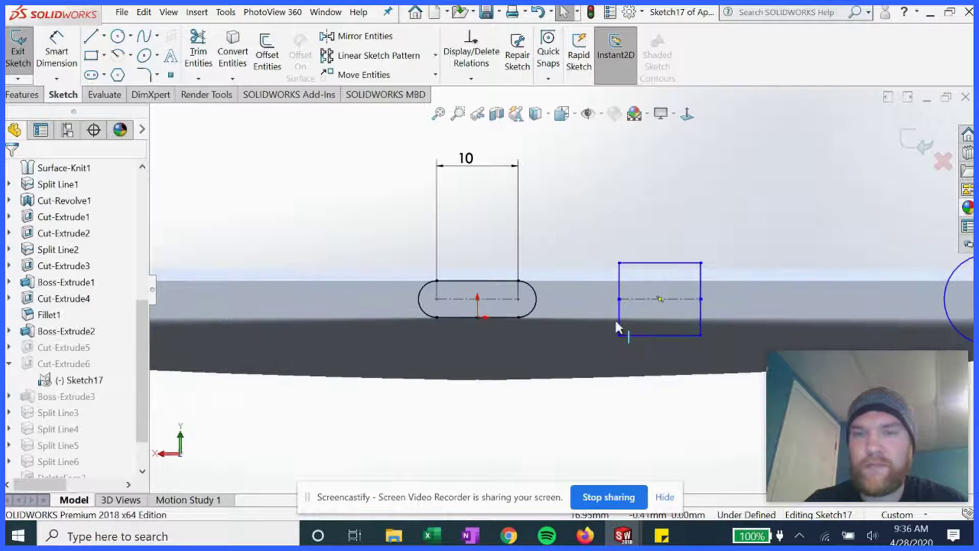
scroll(677, 329, "down", 1)
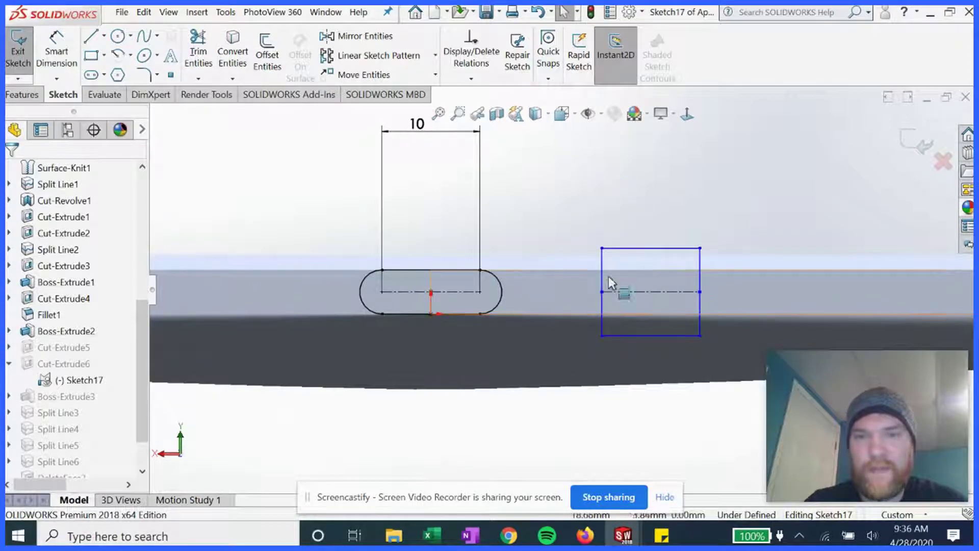
left_click_drag(643, 249, 642, 279)
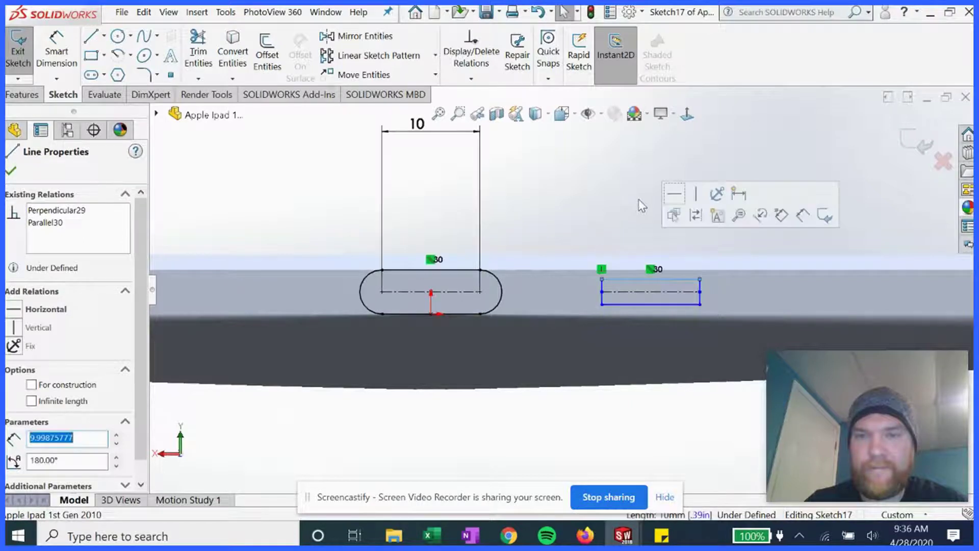
left_click(593, 173)
- Dimension the rectangle's upper side and set its width to 5 mm
scroll(683, 240, "up", 3)
scroll(649, 313, "down", 5)
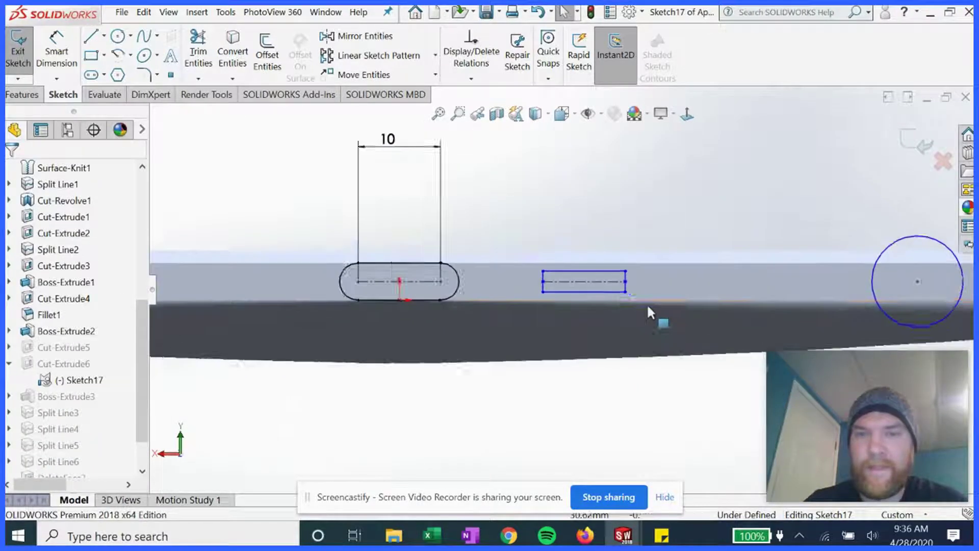
key("d")
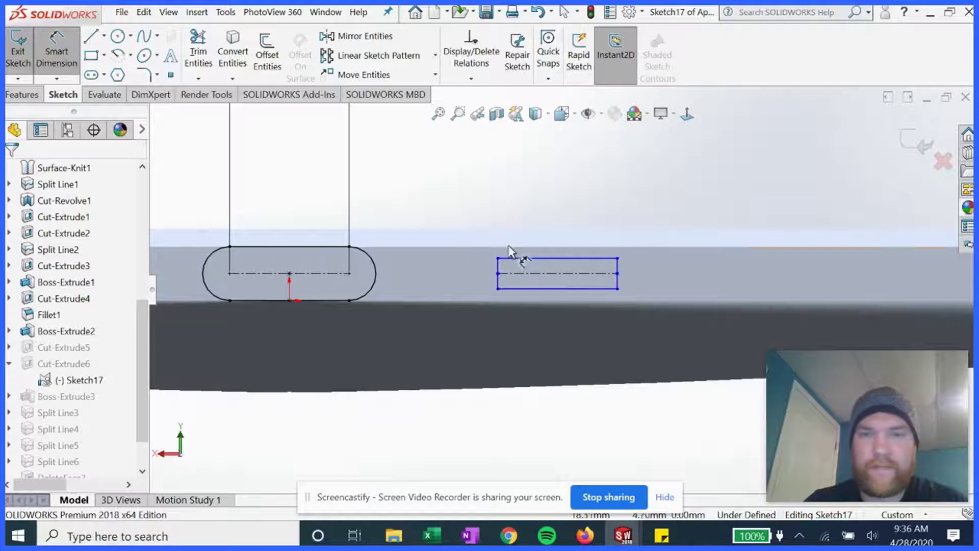
left_click(516, 258)
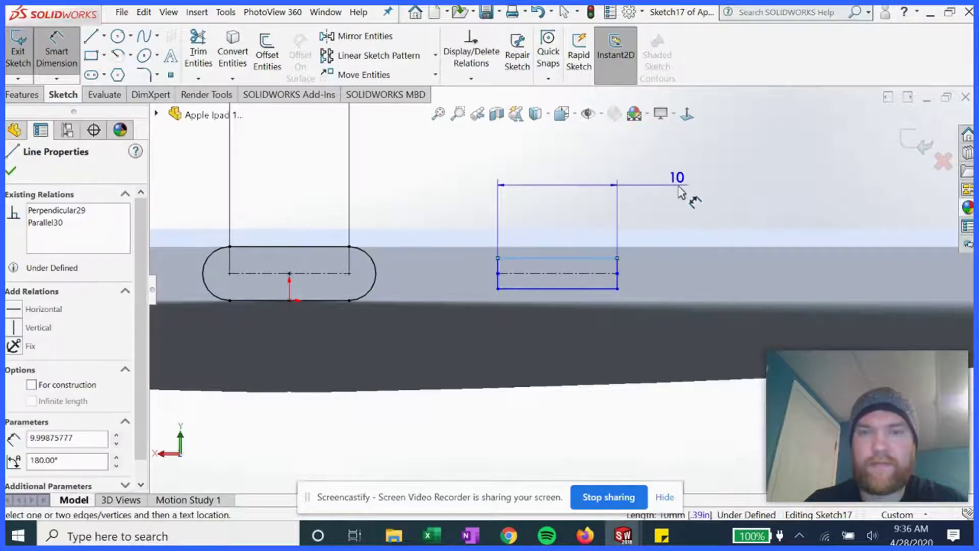
left_click(682, 193)
type("5")
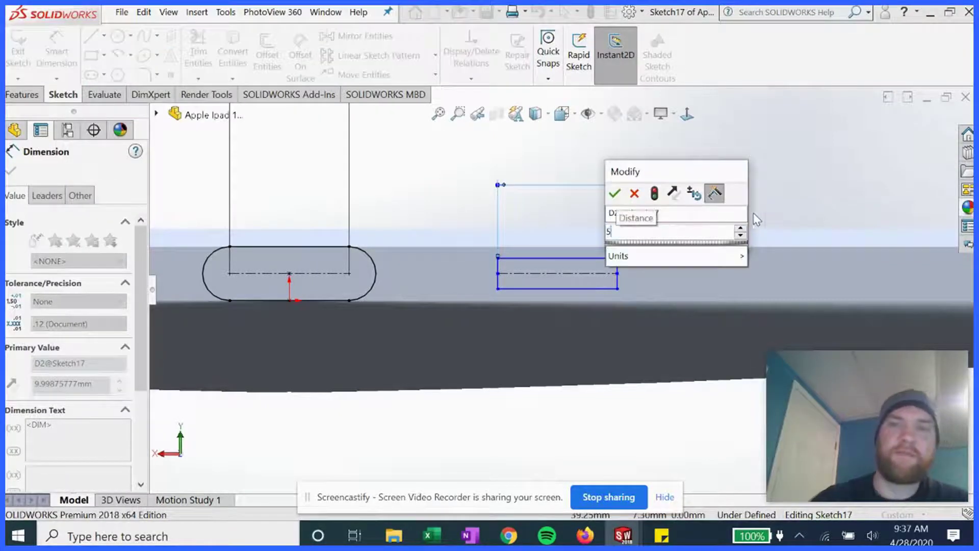
left_click(614, 193)
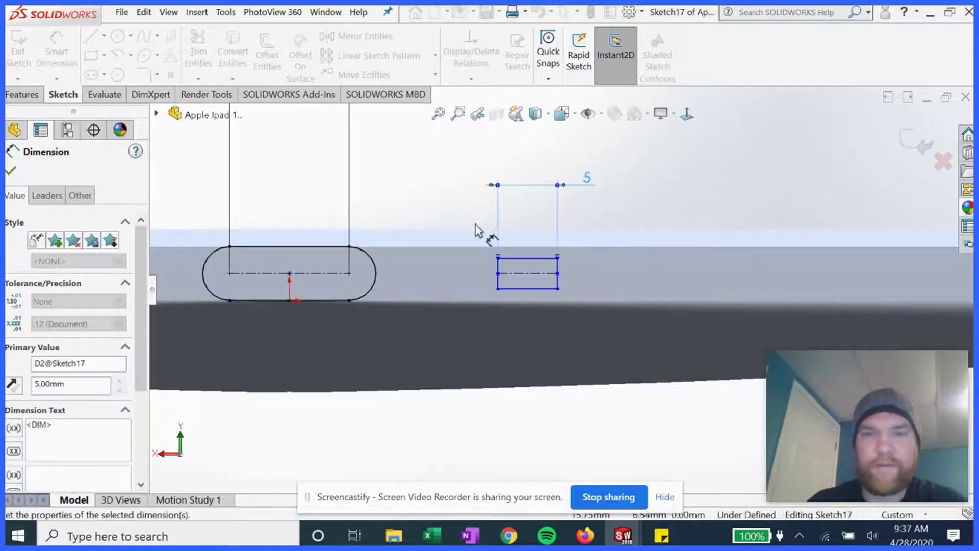
left_click(11, 171)
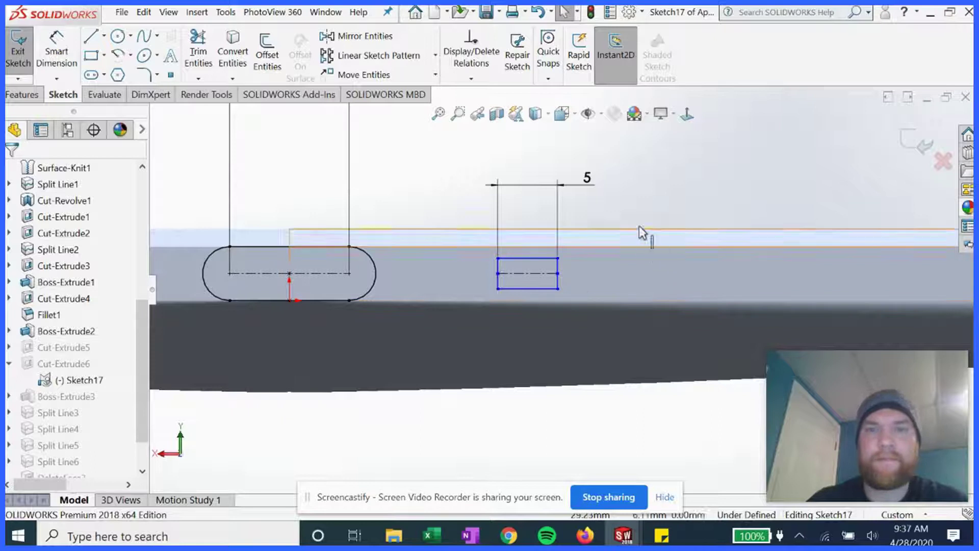
- Move the small circle's center outward and below the side face's centerline, to about X 76.2, Y -1.6
scroll(526, 274, "up", 3)
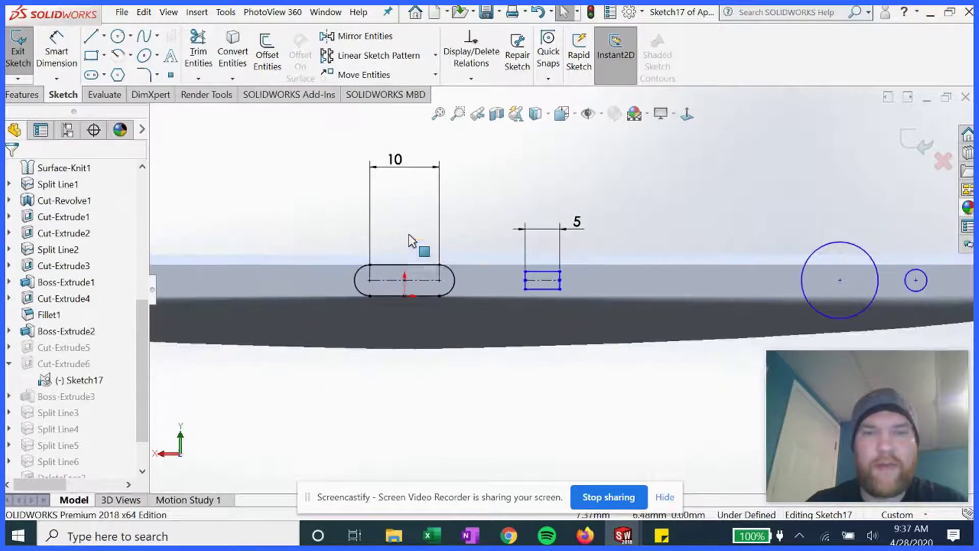
scroll(546, 306, "down", 2)
scroll(685, 340, "up", 4)
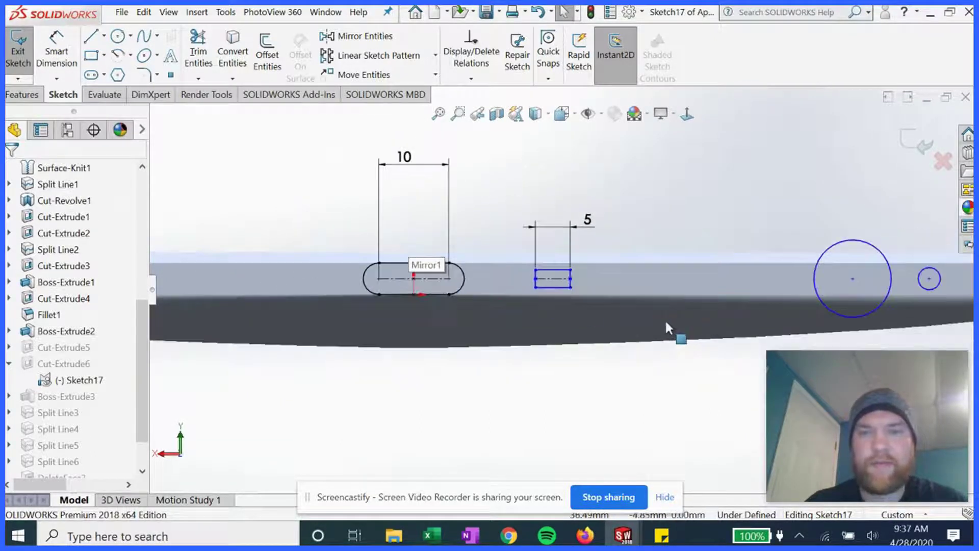
scroll(800, 306, "down", 2)
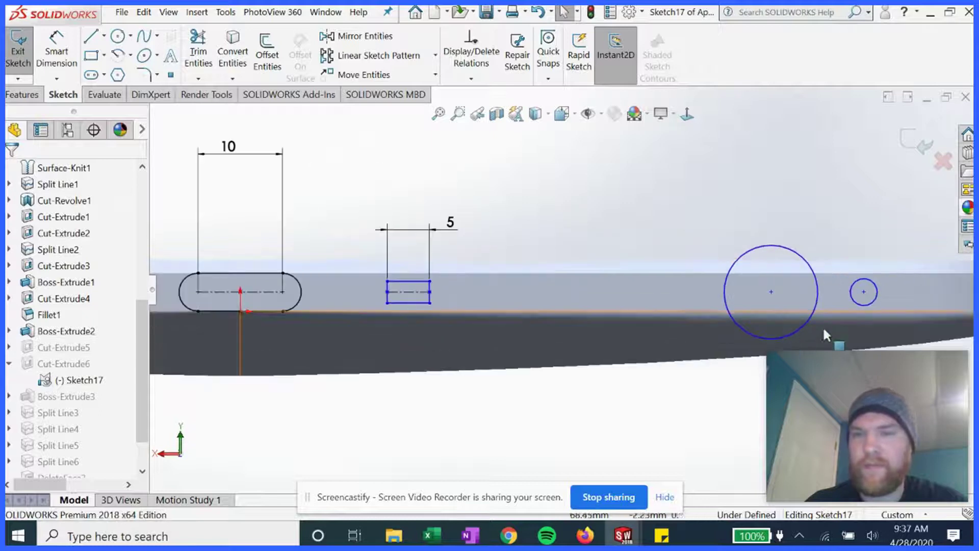
scroll(824, 331, "up", 2)
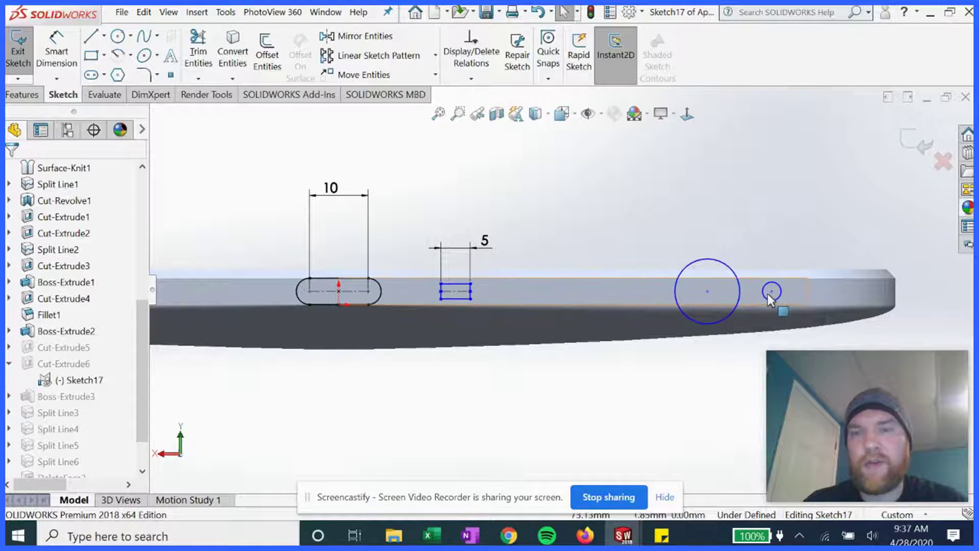
left_click_drag(772, 292, 785, 313)
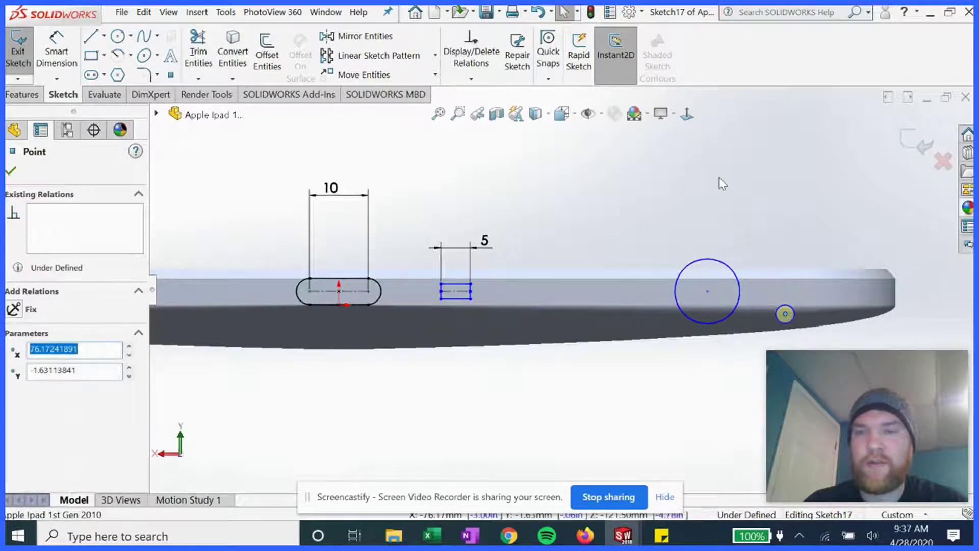
left_click(474, 187)
- Add a Horizontal relation between the small circle's center and the midpoint of the short vertical line at the far end of the face
scroll(475, 187, "up", 4)
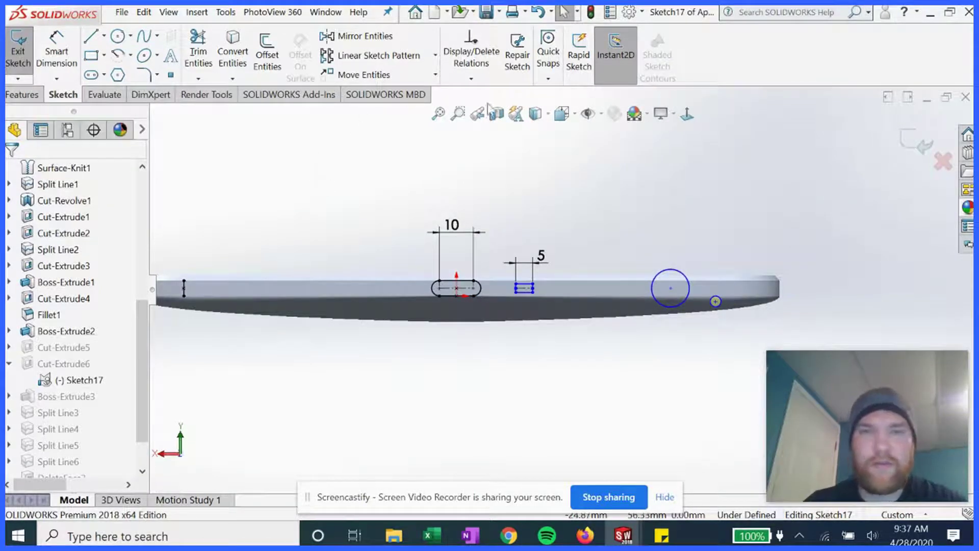
left_click(471, 78)
left_click(483, 114)
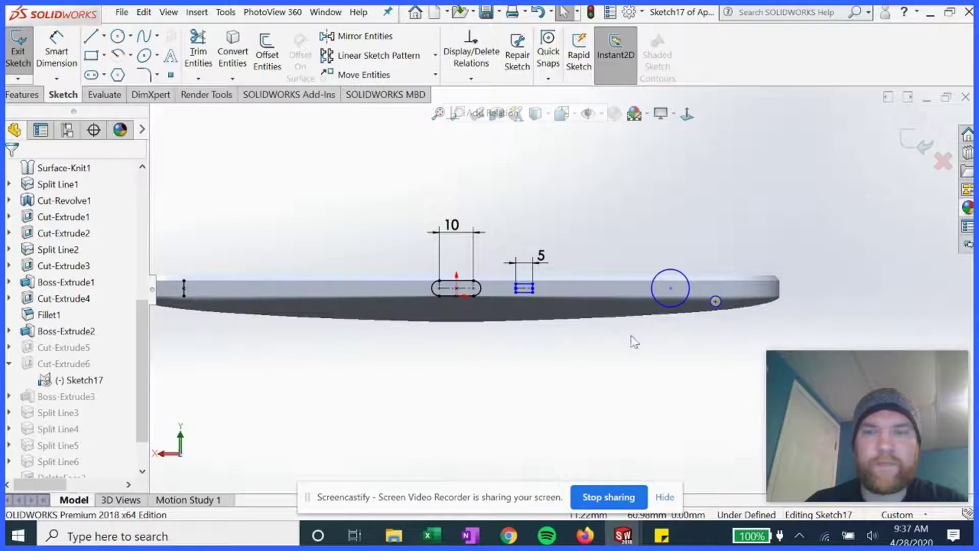
scroll(633, 326, "down", 2)
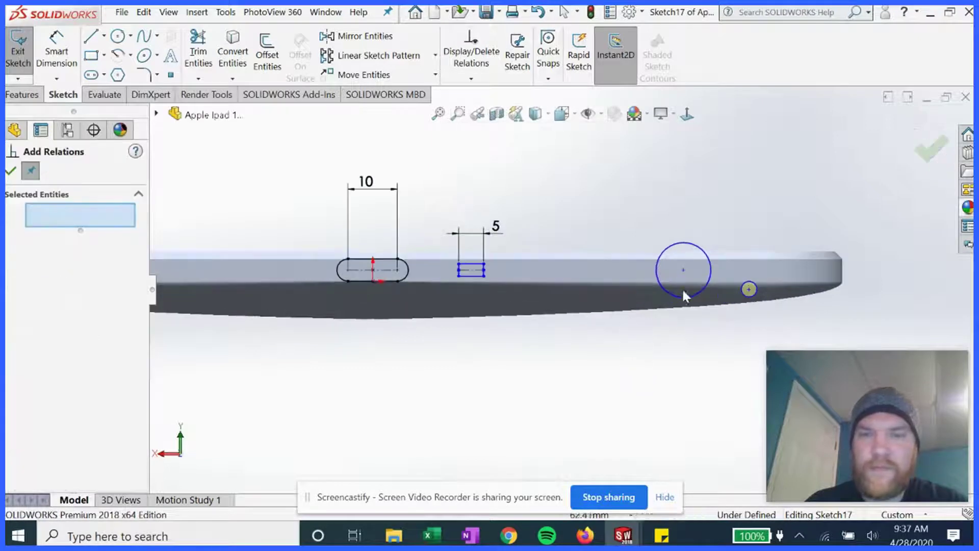
left_click(749, 289)
scroll(261, 291, "up", 3)
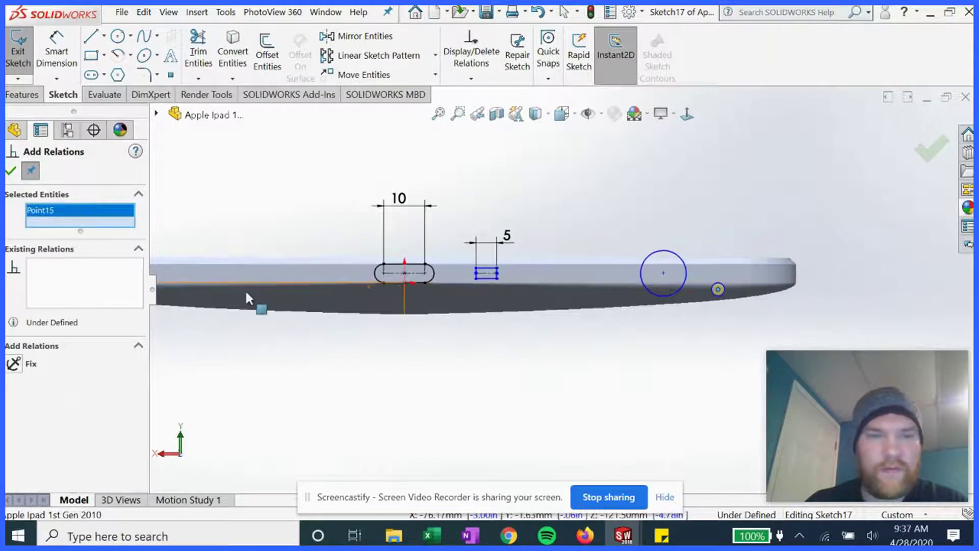
scroll(204, 286, "up", 1)
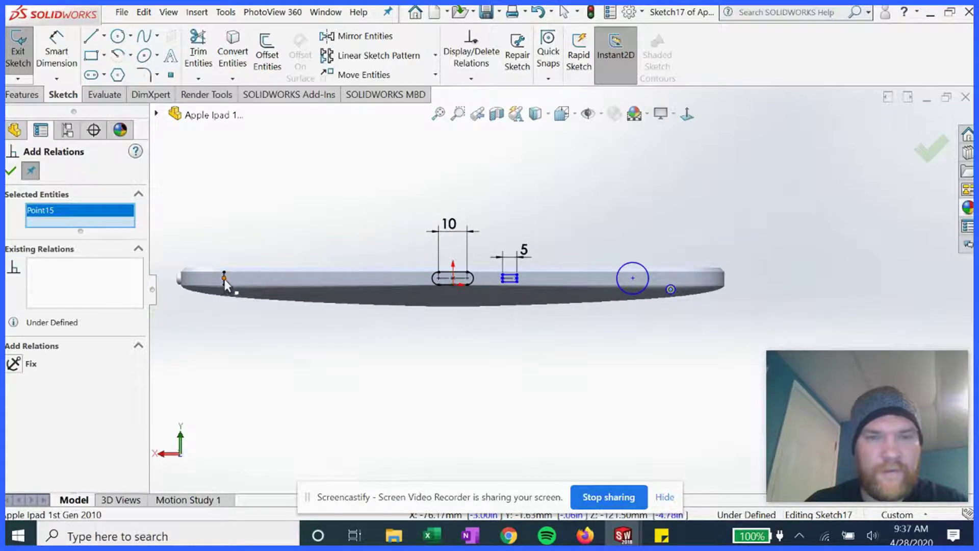
left_click(224, 280)
left_click(31, 380)
scroll(671, 306, "down", 2)
left_click(11, 167)
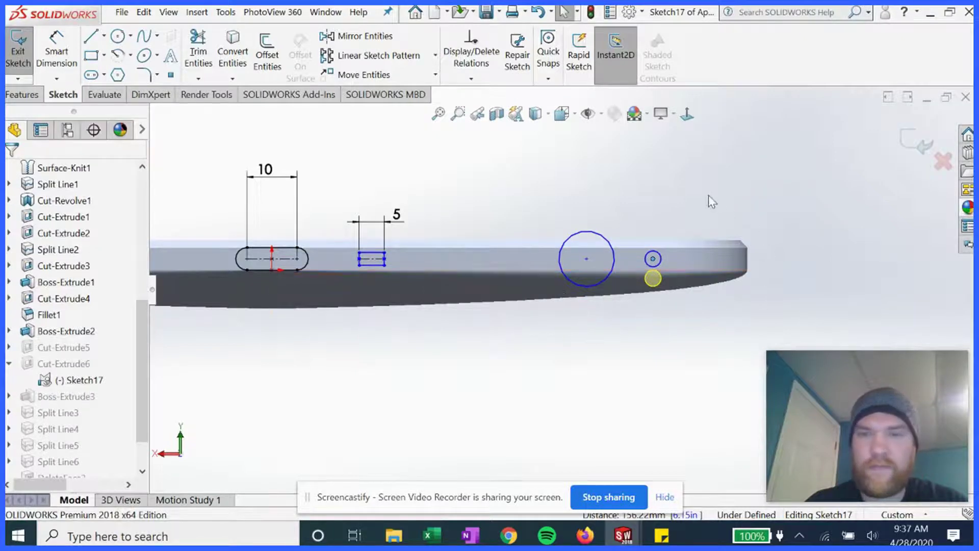
- Add a Horizontal relation between the centers of the large circle and the small circle
scroll(592, 251, "down", 2)
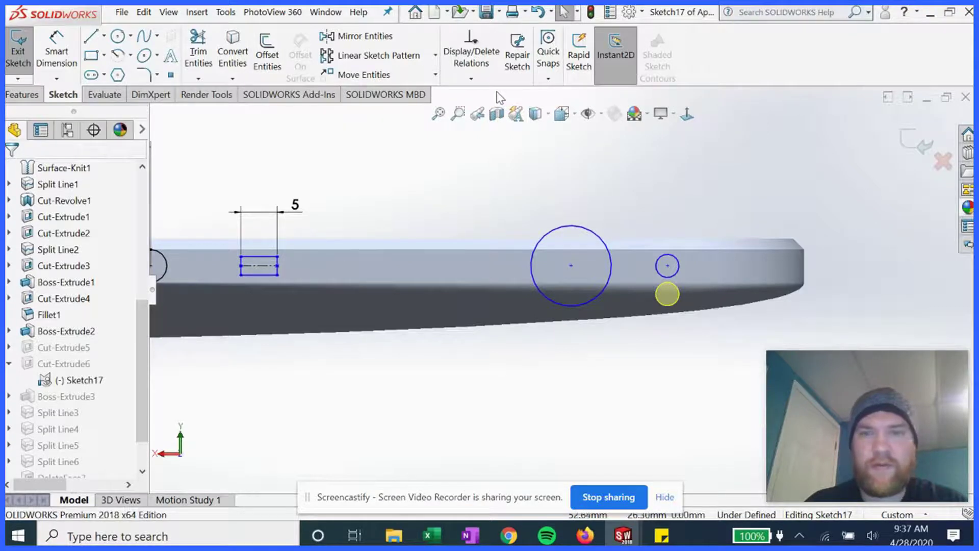
left_click(477, 79)
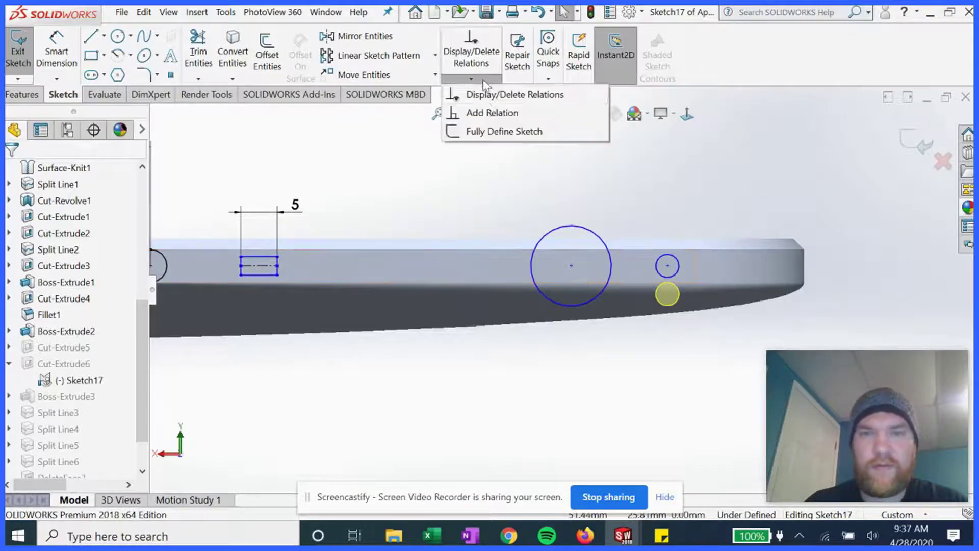
left_click(484, 113)
left_click(570, 267)
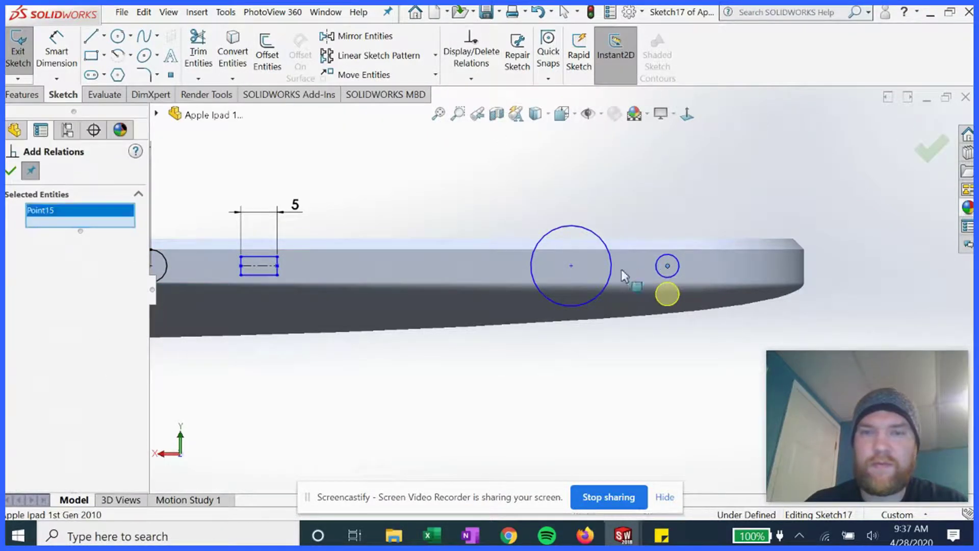
left_click(571, 268)
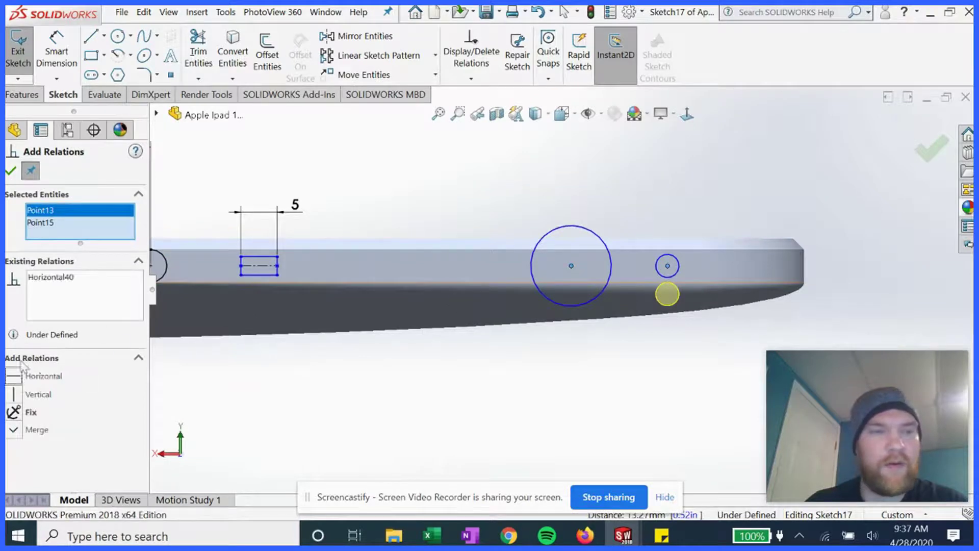
left_click(11, 171)
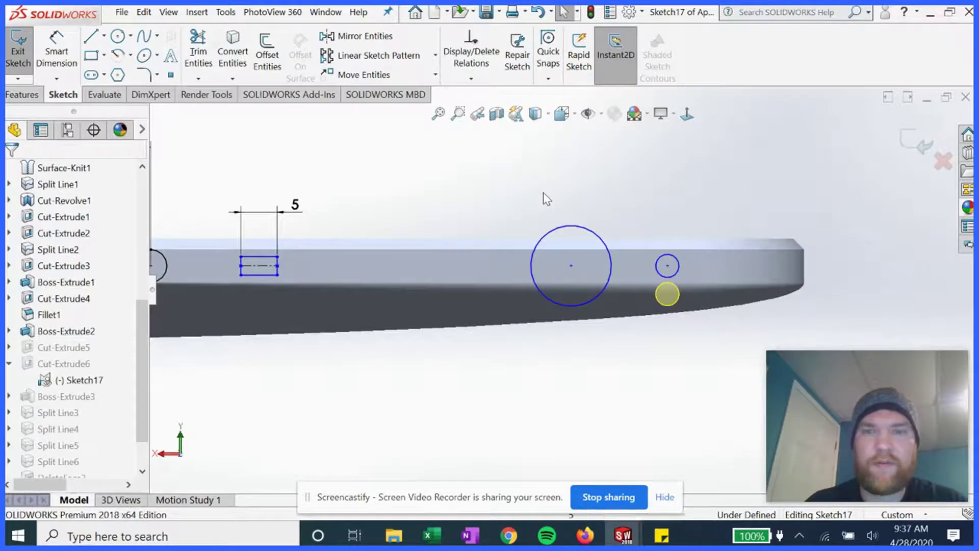
- Add an Equal relation between the large circle and the small circle
left_click(471, 79)
left_click(497, 112)
left_click(564, 227)
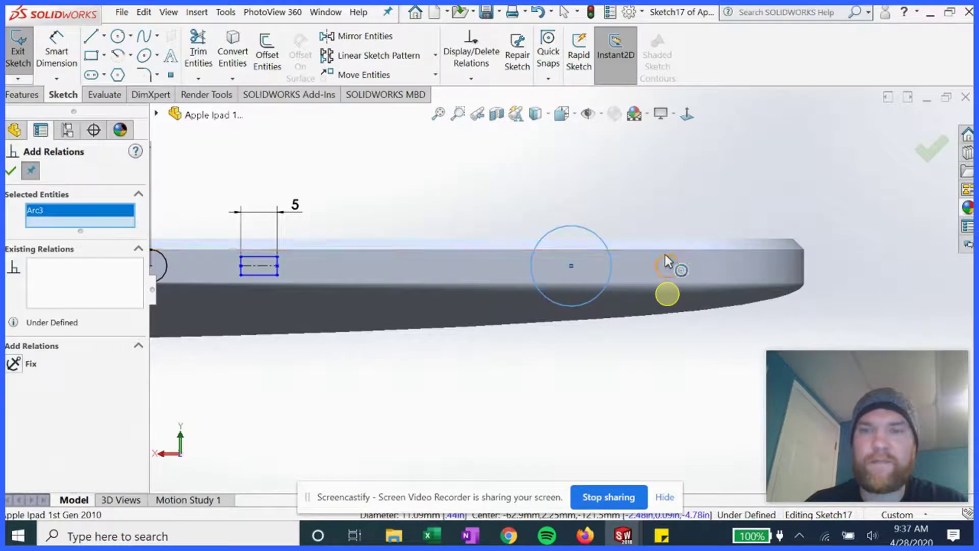
left_click(665, 254)
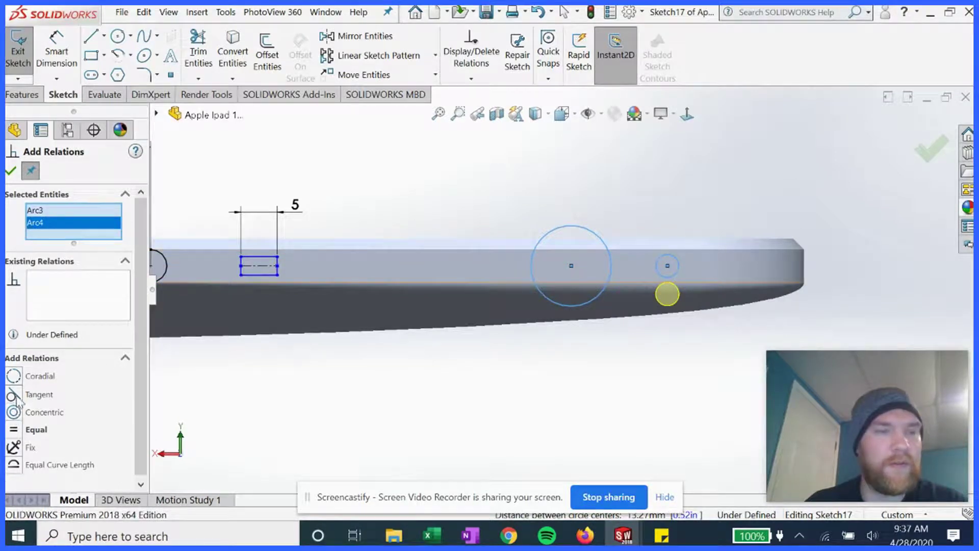
left_click(18, 431)
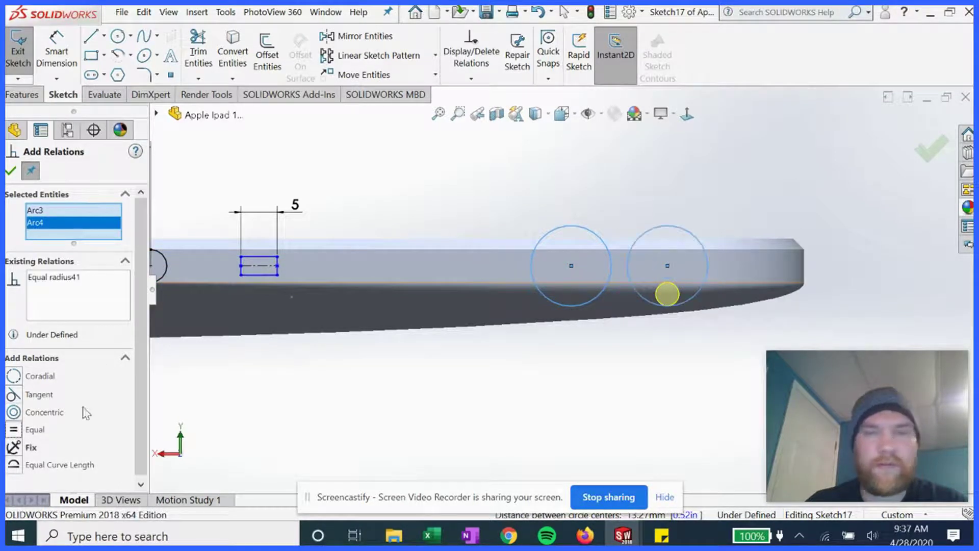
left_click(12, 172)
- Shrink the two equal circles to about 2.5 mm in diameter so they fit within the flat side face
left_click(568, 226)
left_click_drag(575, 241, 586, 266)
left_click(555, 213)
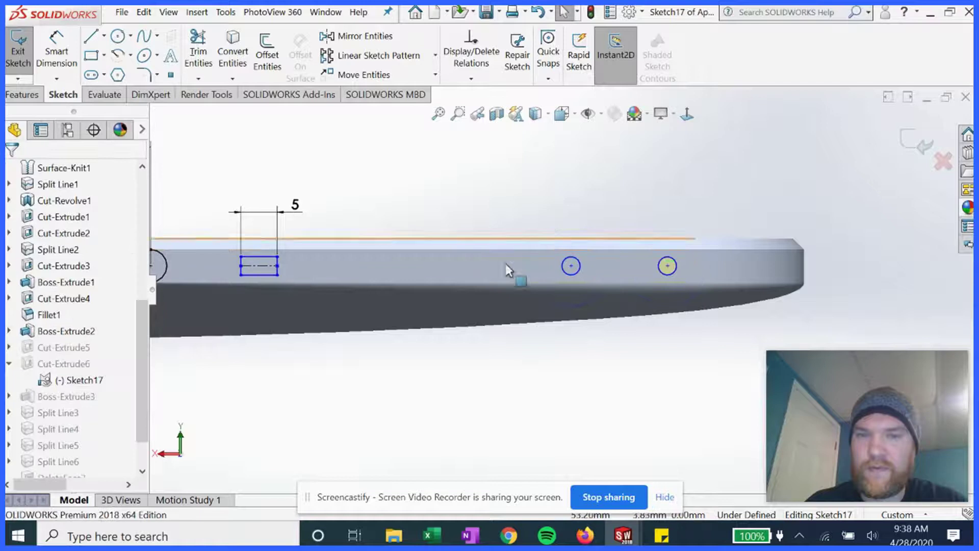
- Set the rectangle's width dimension to 2 mm
scroll(508, 270, "up", 2)
scroll(458, 310, "down", 2)
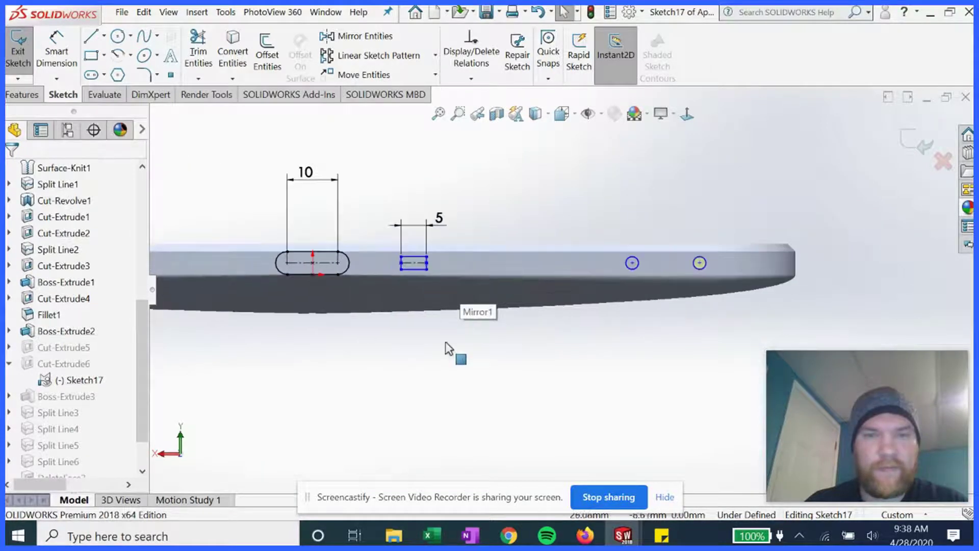
scroll(464, 279, "down", 2)
double_click(438, 181)
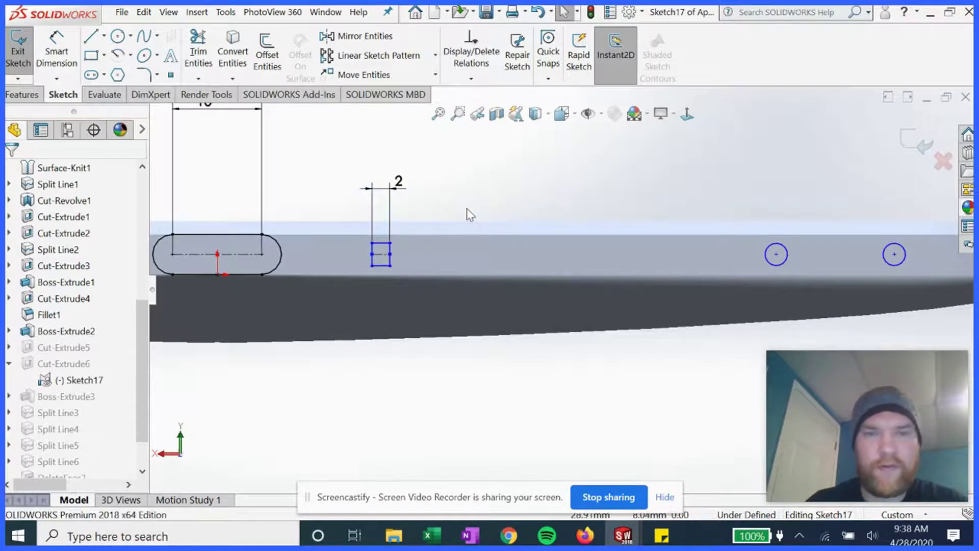
- Add an Equal relation between the rectangle's upper side and its adjacent vertical side to make it square
scroll(448, 237, "down", 1)
left_click(472, 79)
left_click(492, 177)
left_click(376, 262)
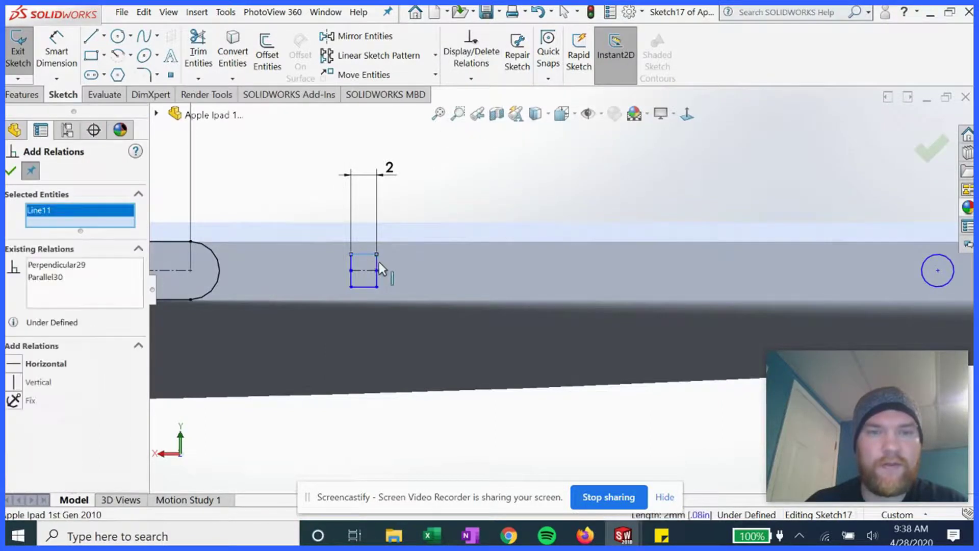
left_click(378, 262)
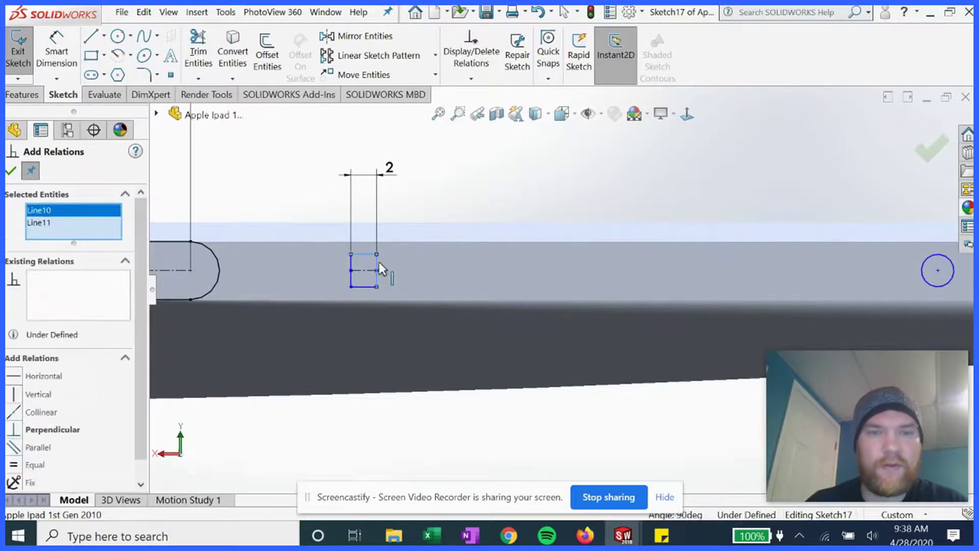
left_click(15, 464)
left_click(10, 172)
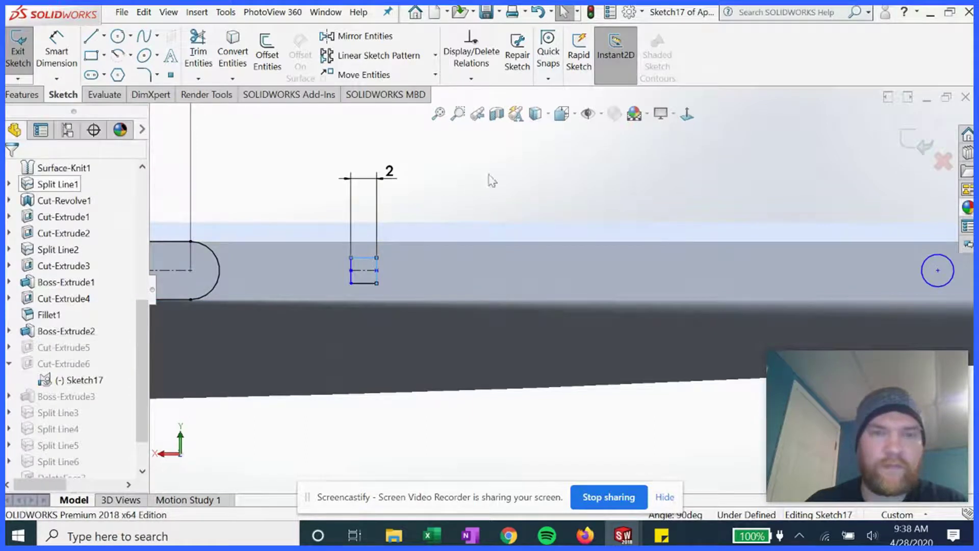
- Dimension the horizontal distance from the slot's center to the square's nearer vertical side, accepting the measured value
scroll(510, 224, "up", 2)
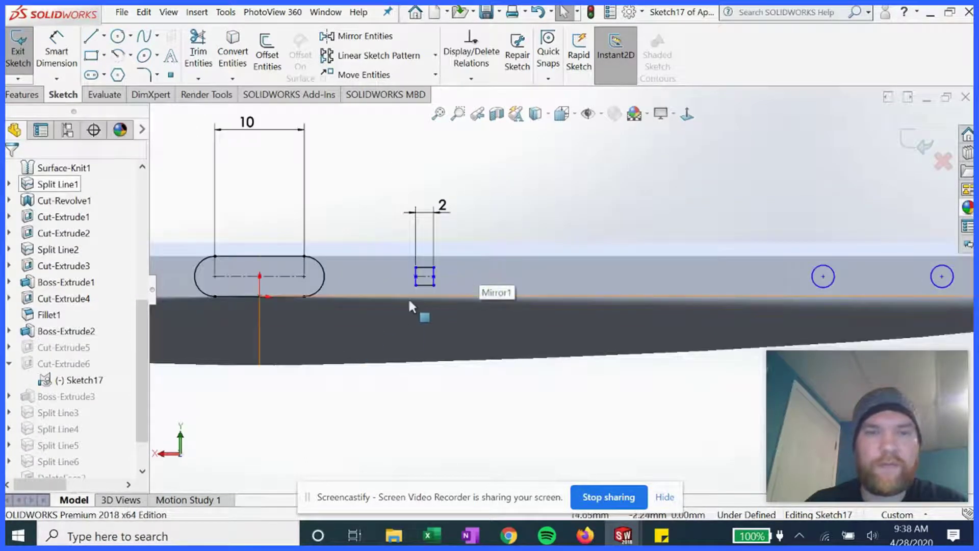
scroll(427, 274, "up", 2)
scroll(713, 287, "down", 2)
scroll(755, 298, "up", 1)
scroll(758, 301, "down", 1)
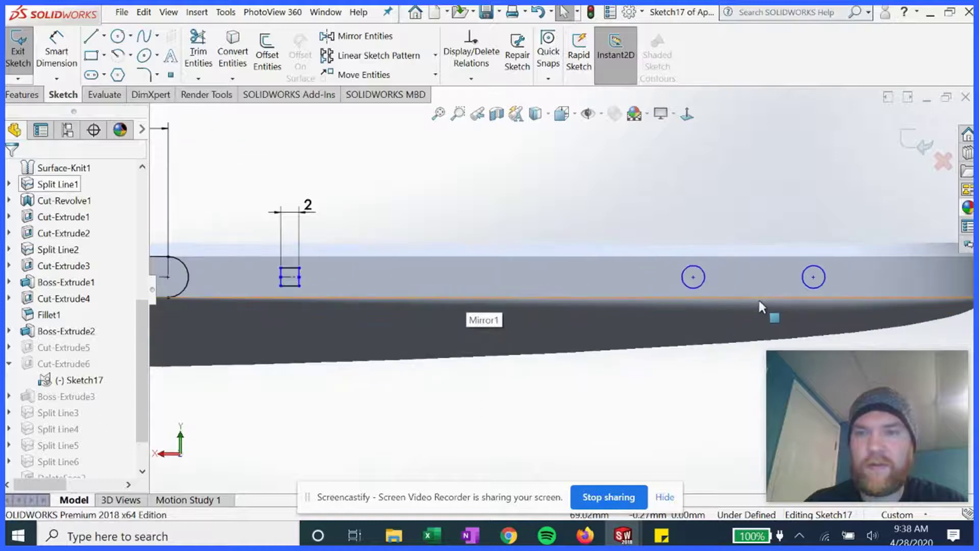
left_click(60, 51)
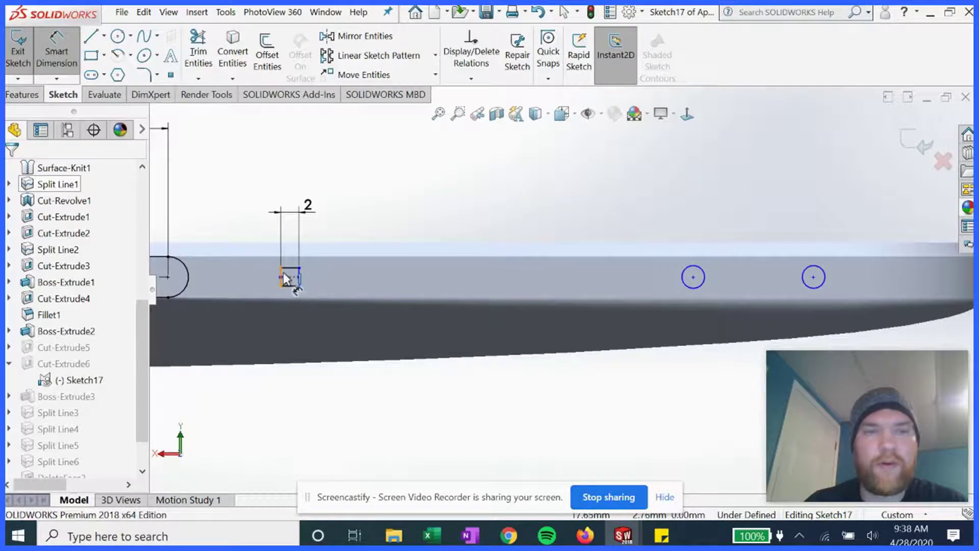
left_click(281, 275)
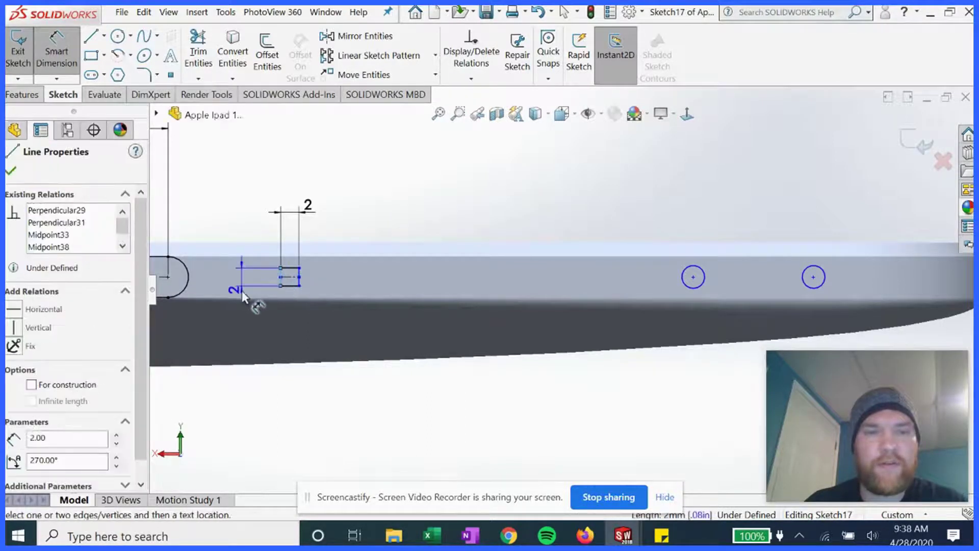
scroll(242, 290, "up", 2)
left_click(277, 272)
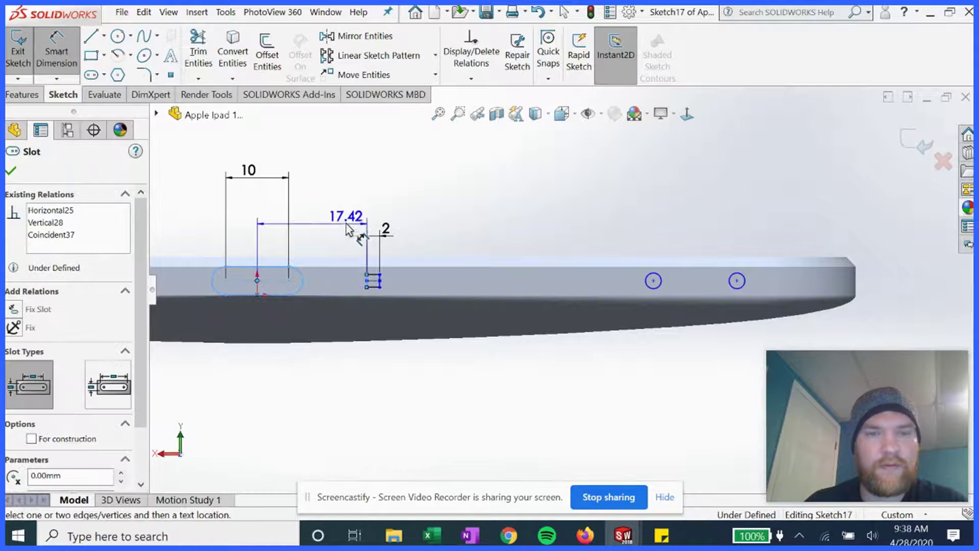
left_click(354, 218)
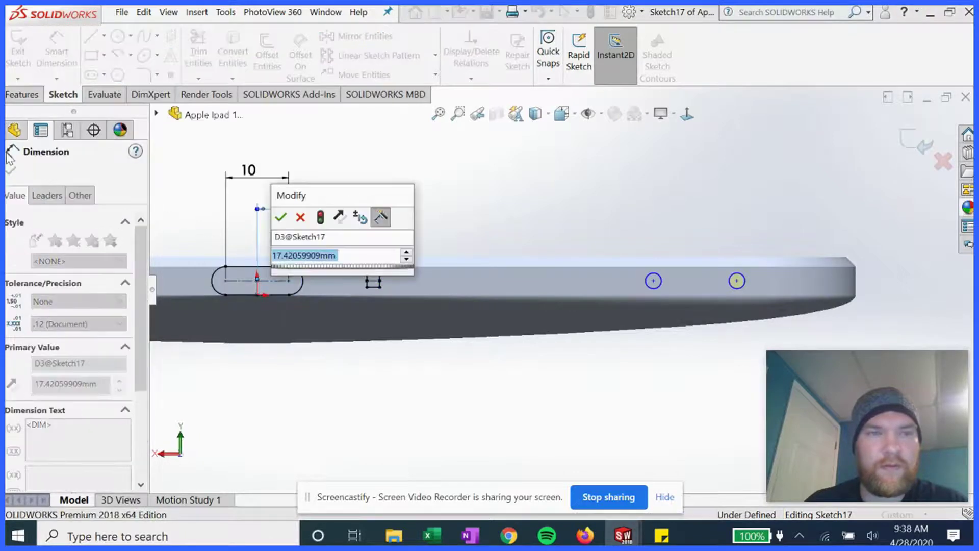
left_click(281, 220)
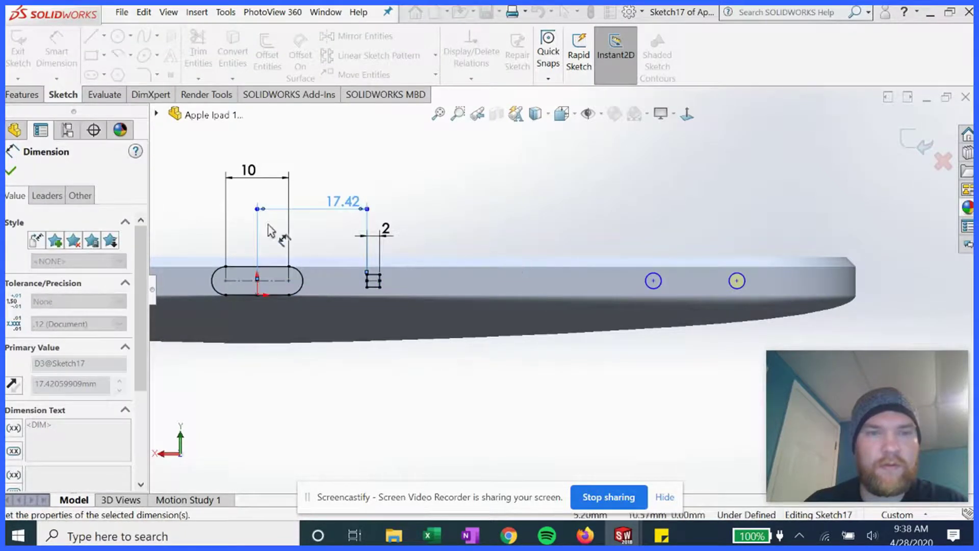
left_click(12, 173)
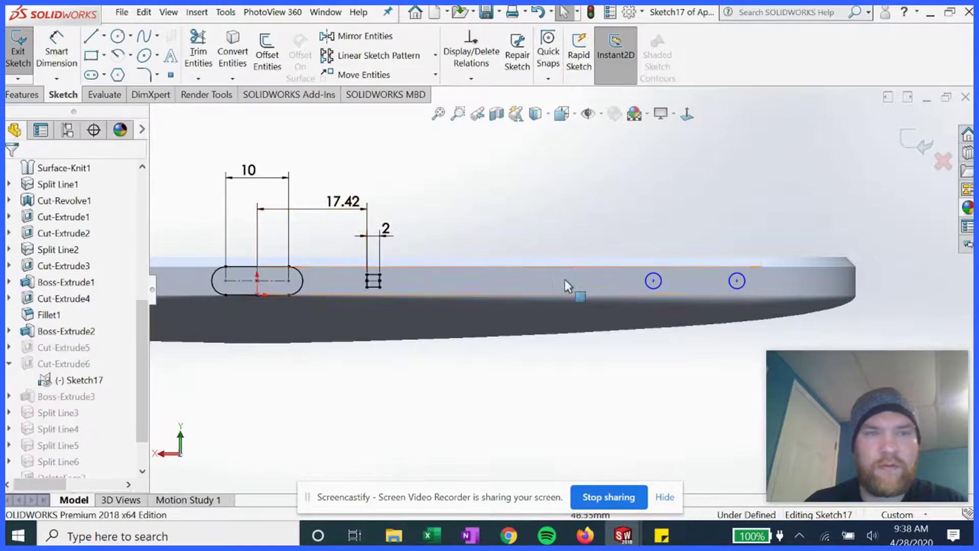
- Dimension the distance from the square's far vertical side to the center of the nearer circle, accepting the measured value
scroll(714, 331, "down", 2)
left_click(56, 54)
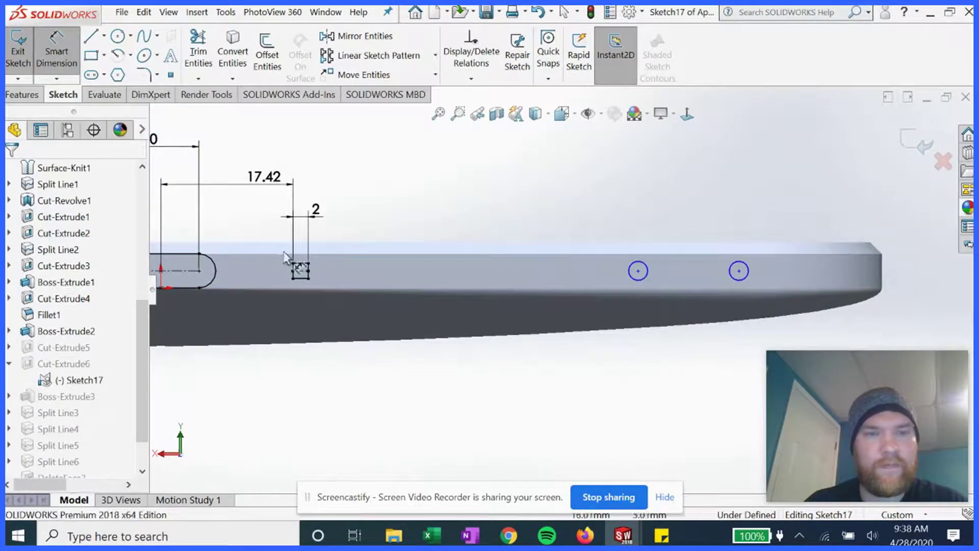
left_click_drag(308, 267, 638, 272)
left_click(638, 272)
left_click(512, 216)
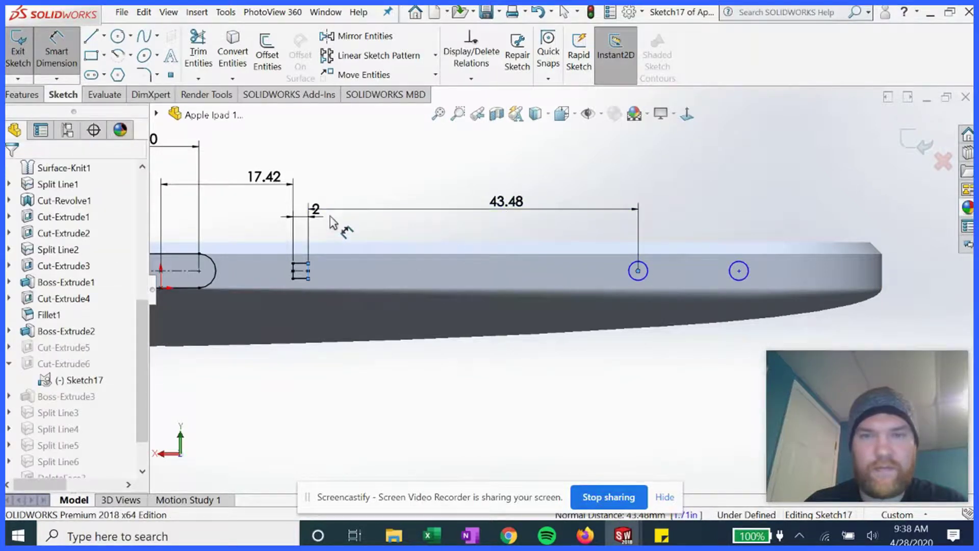
left_click(443, 217)
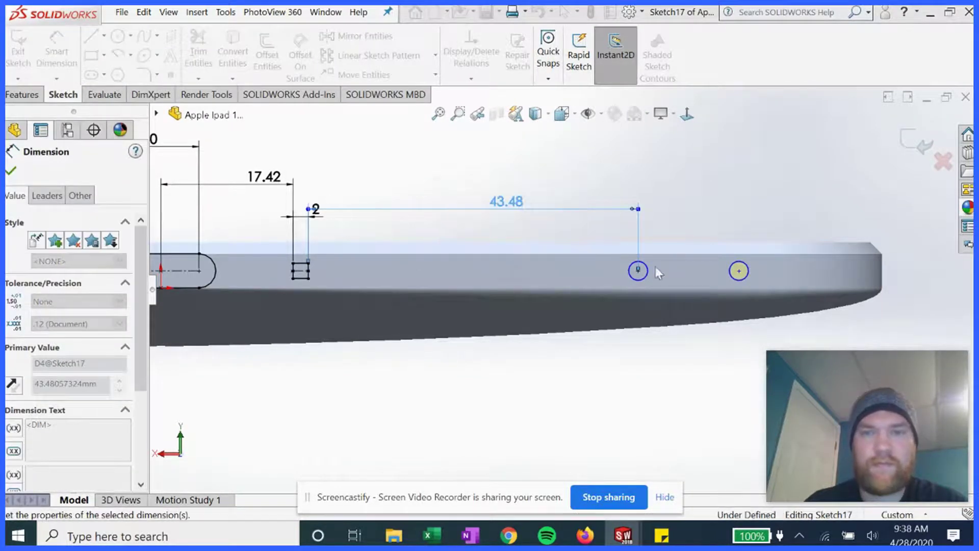
- Dimension the diameter of the circle nearer the square, accepting the measured value
left_click(646, 269)
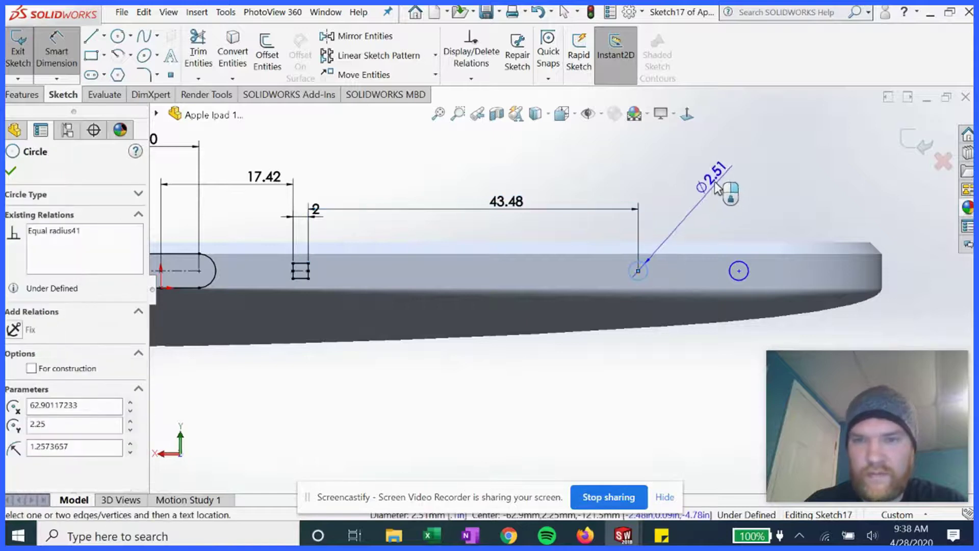
left_click(717, 188)
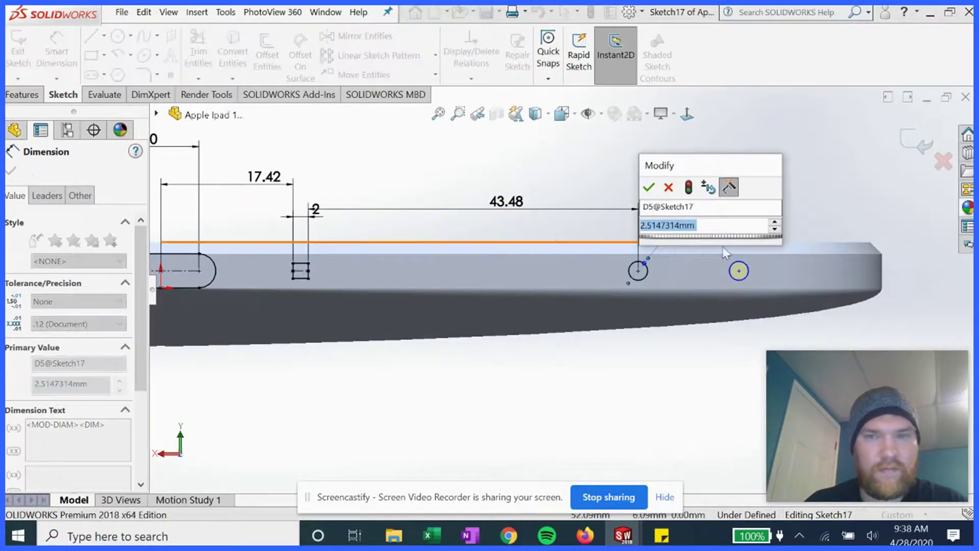
left_click(650, 188)
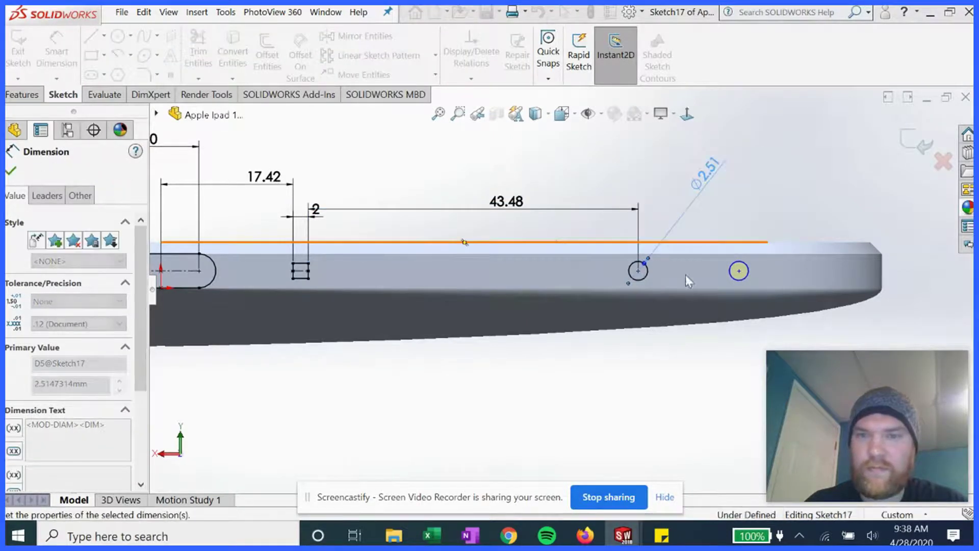
- Dimension the horizontal distance from the outer circle's center to the far end edge of the side face, accepting the measured value
left_click(739, 272)
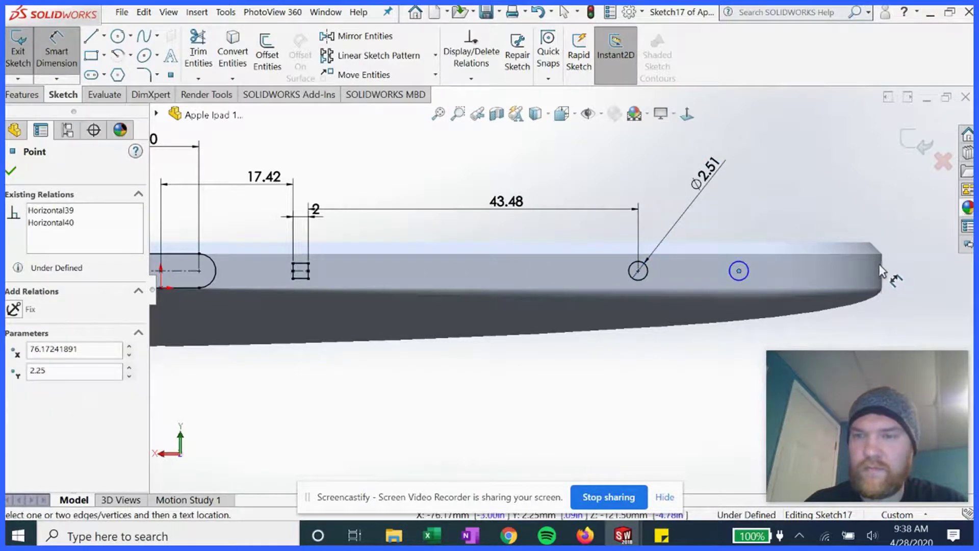
left_click(881, 263)
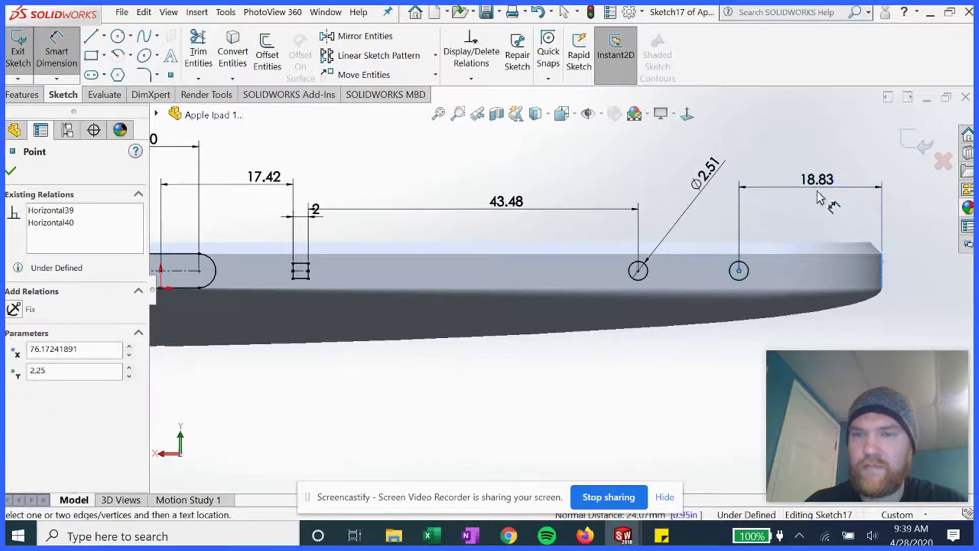
left_click(826, 198)
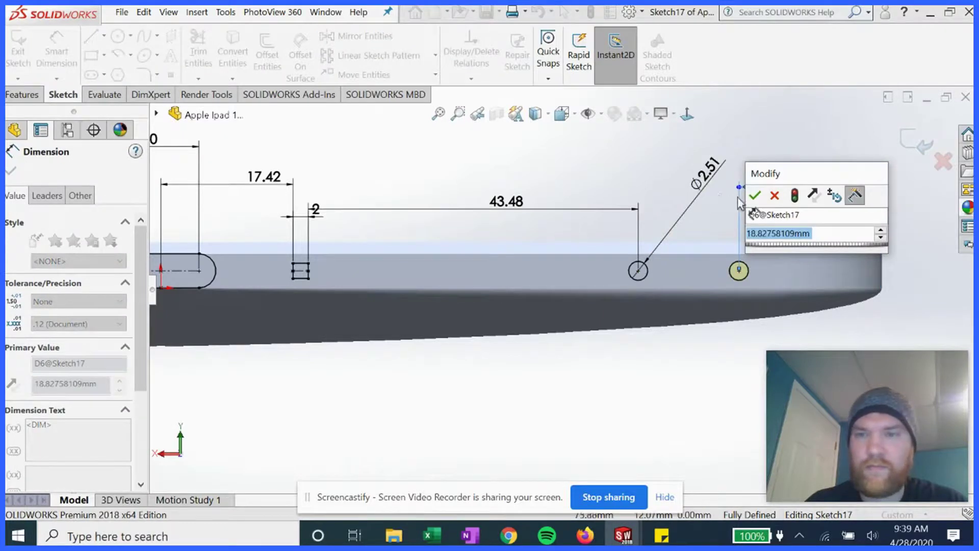
left_click(755, 197)
key("Escape")
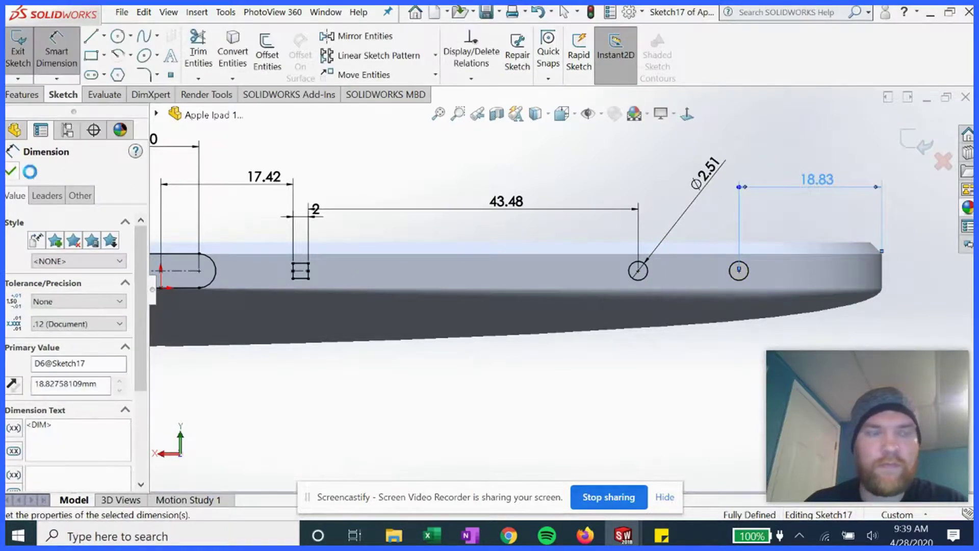
- Review the sketch's dimensions and inspect the relations on the inner circle's center, the square's side midpoint and the slot
scroll(568, 289, "up", 5)
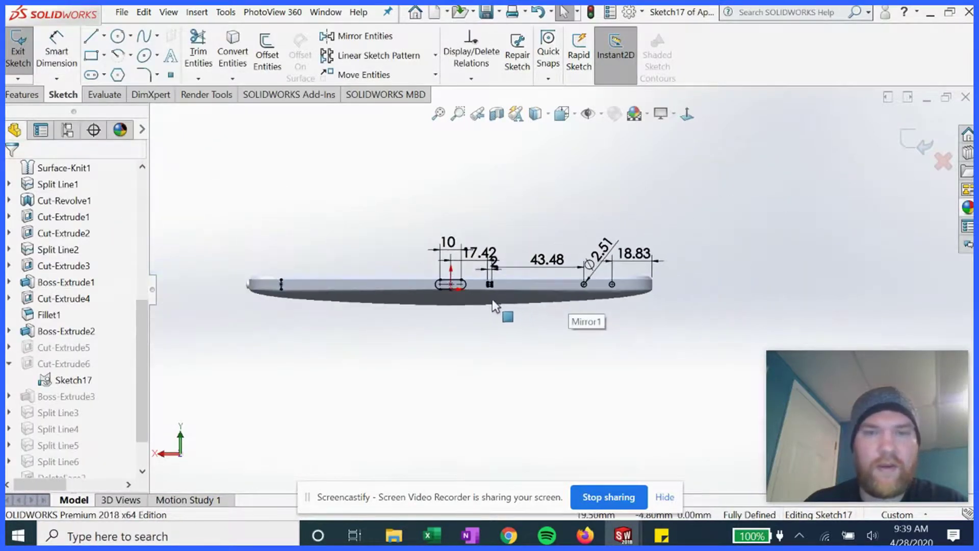
scroll(494, 301, "down", 2)
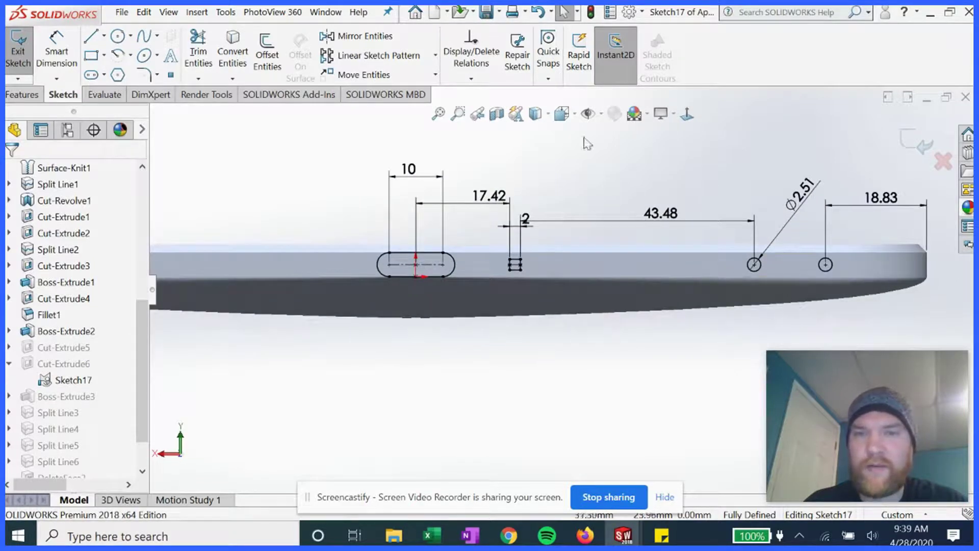
left_click(754, 264)
scroll(779, 275, "down", 1)
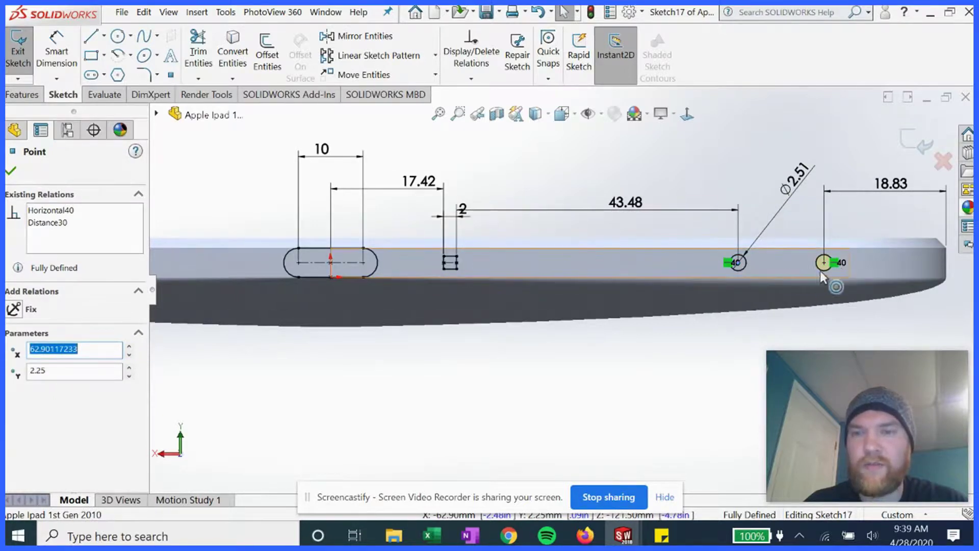
left_click(462, 264)
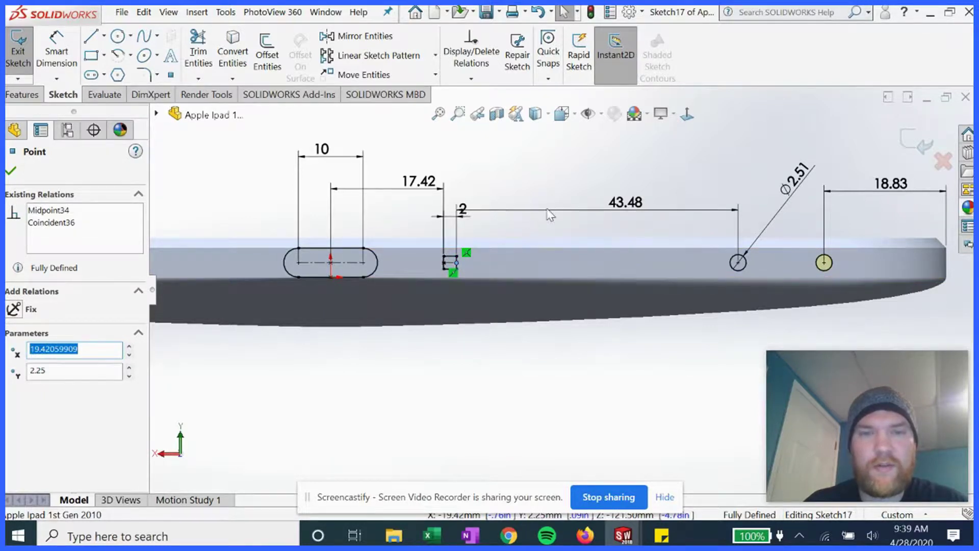
key("Escape")
left_click(330, 263)
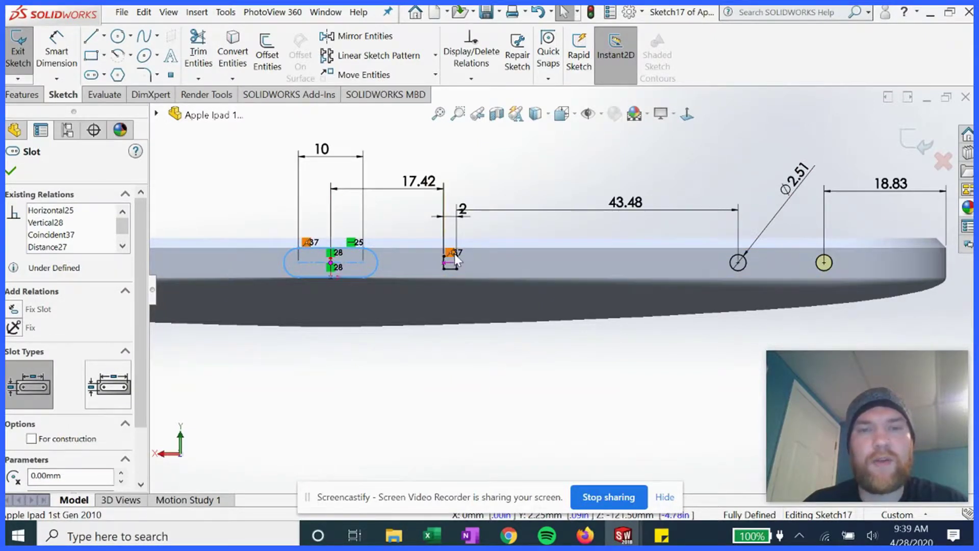
left_click(643, 169)
scroll(561, 286, "up", 2)
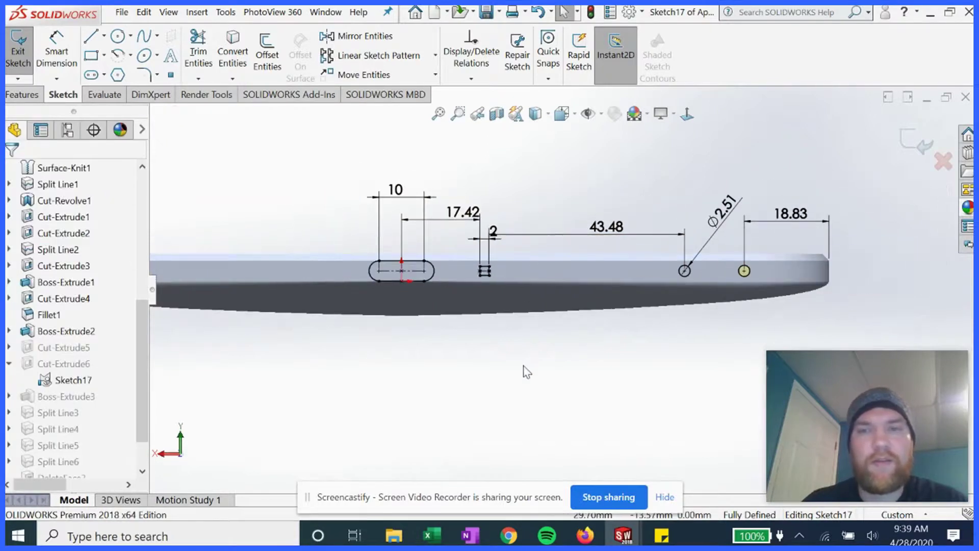